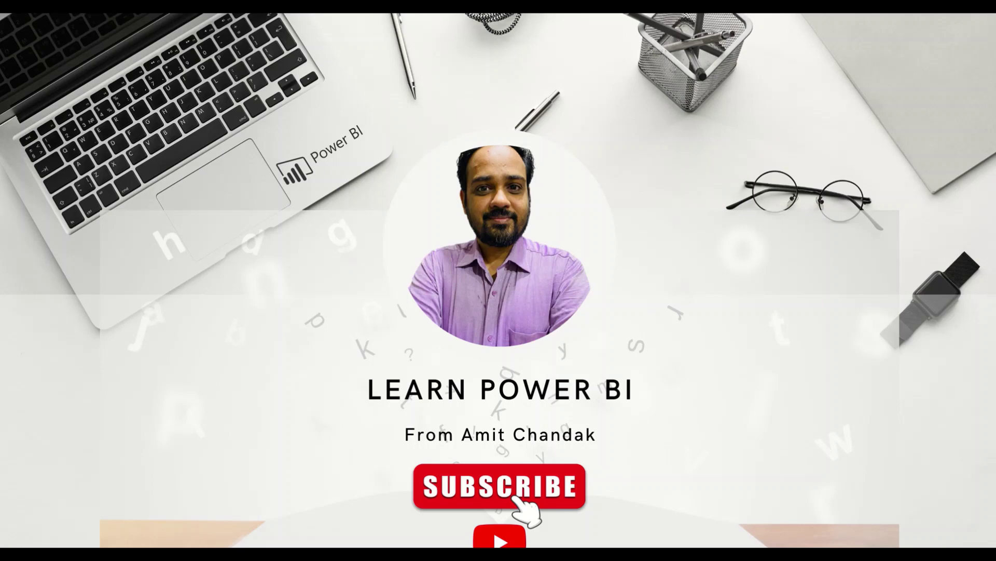
Switch from the intro slide to the Table.SelectColumns documentation page in the browser
{"action": "key", "text": "alt+Tab"}
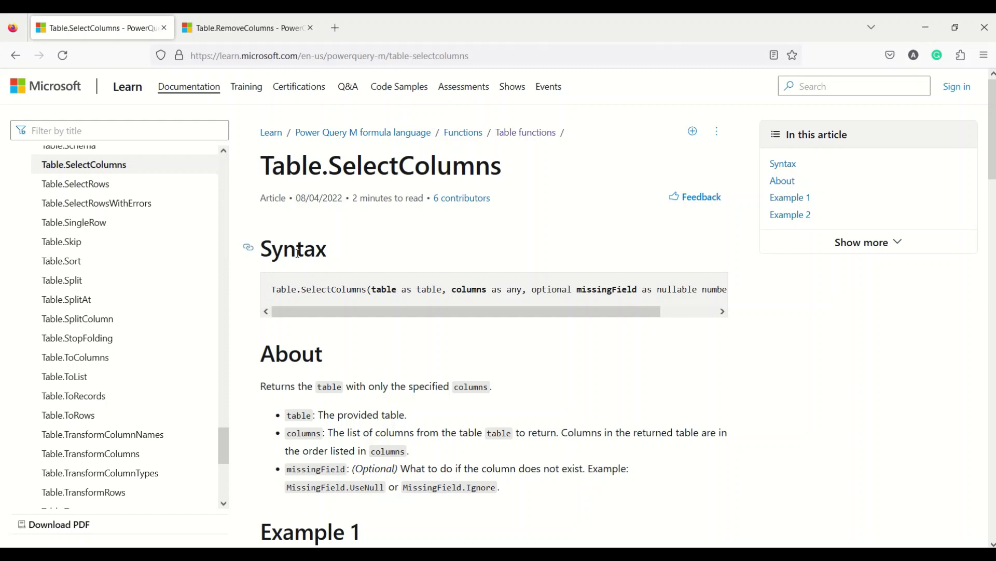
Highlight the table and columns parameters in the Table.SelectColumns syntax and read their descriptions
{"action": "double_click", "coordinate": [382, 289]}
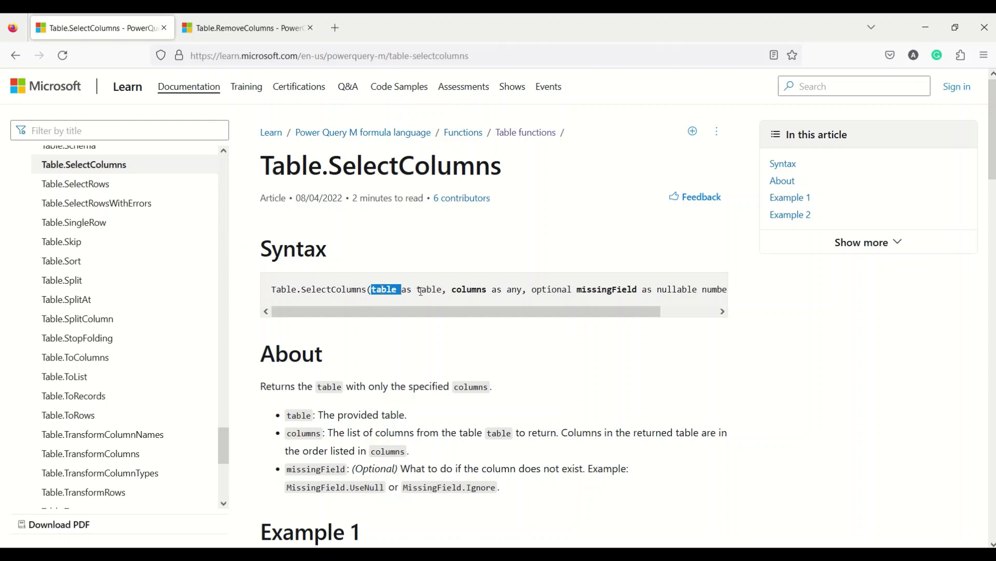
{"action": "double_click", "coordinate": [464, 290]}
{"action": "left_click_drag", "start_coordinate": [481, 310], "coordinate": [563, 316]}
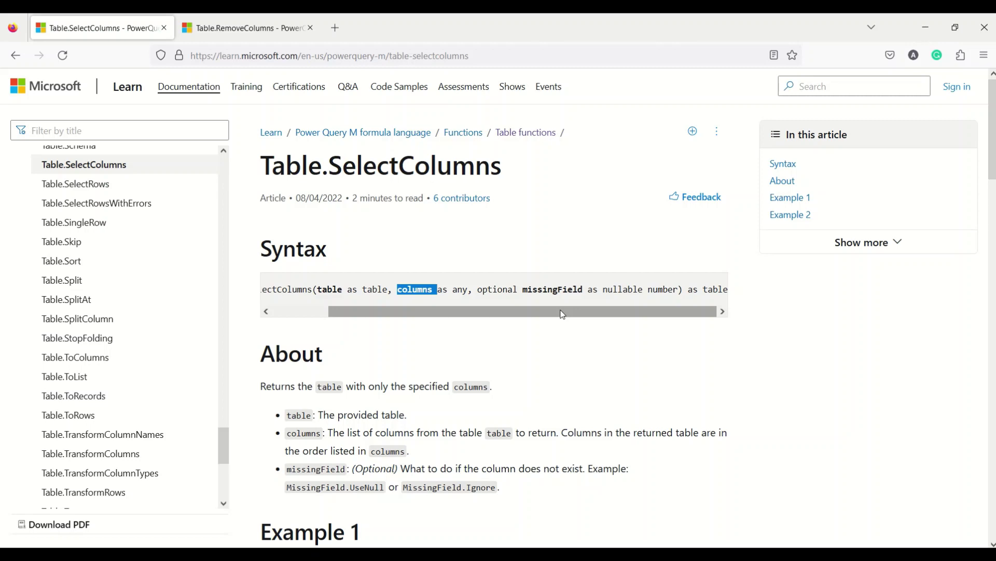
{"action": "scroll", "coordinate": [562, 314], "scroll_direction": "down", "scroll_amount": 2}
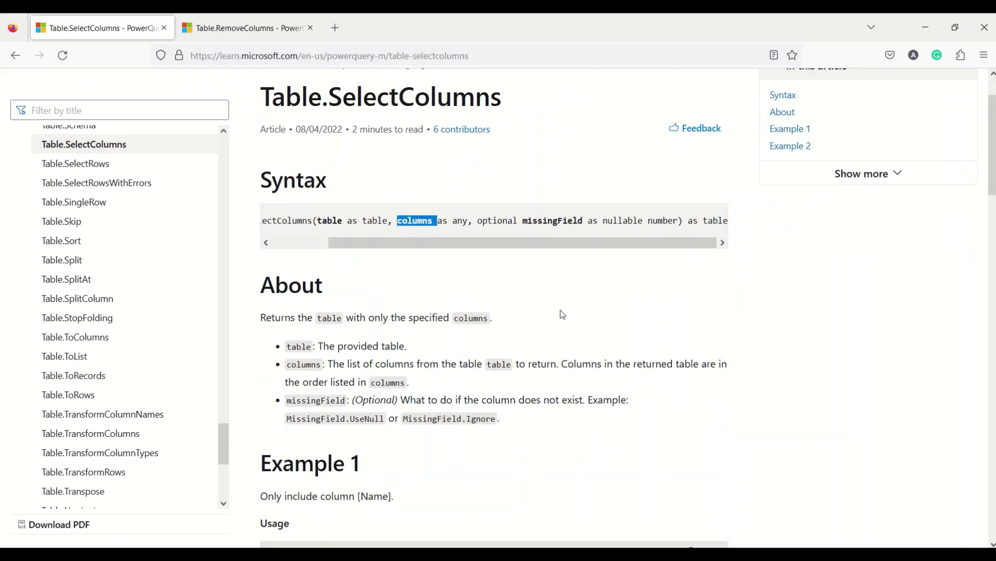
{"action": "scroll", "coordinate": [563, 314], "scroll_direction": "down", "scroll_amount": 2}
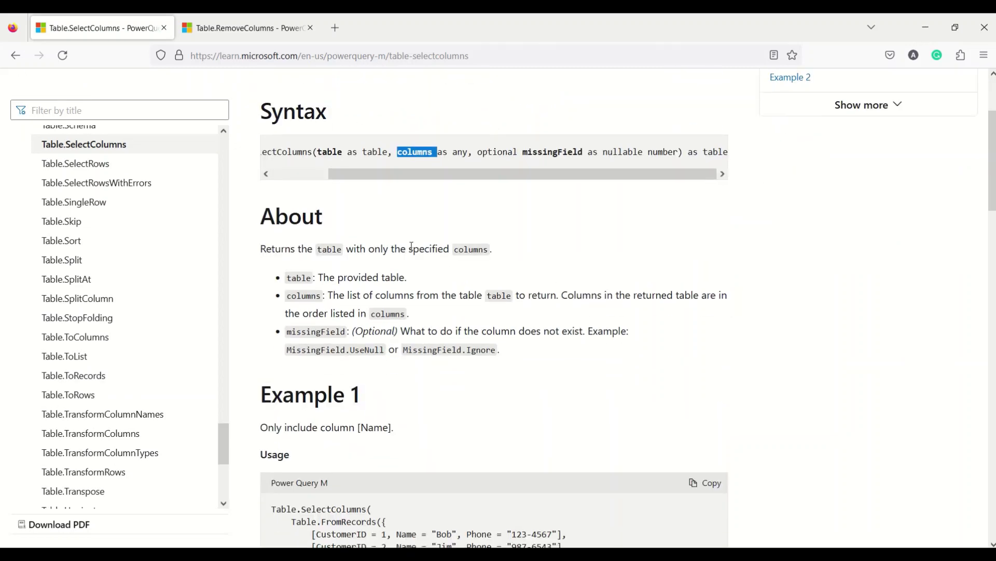
{"action": "left_click_drag", "start_coordinate": [675, 166], "coordinate": [311, 184]}
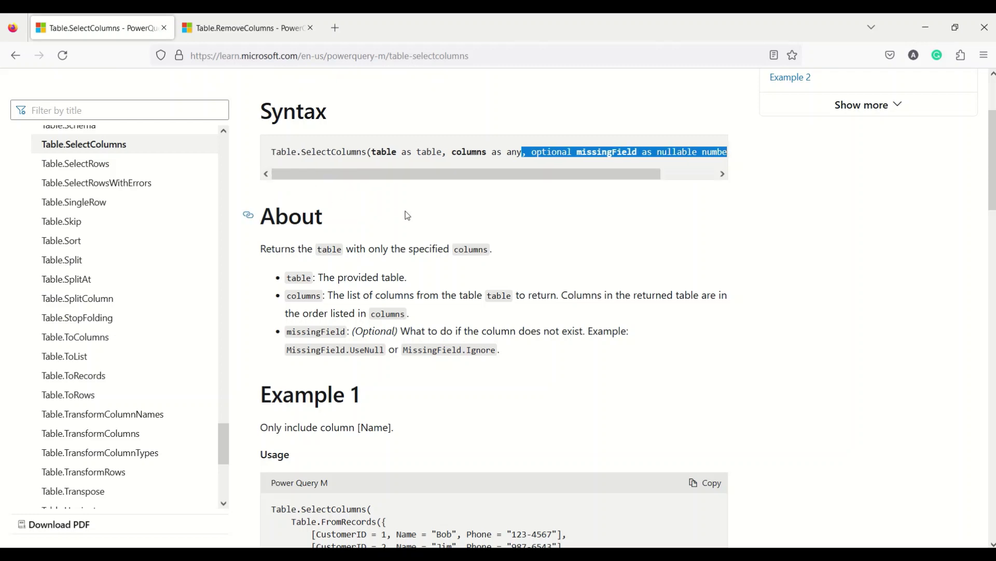
{"action": "scroll", "coordinate": [408, 216], "scroll_direction": "down", "scroll_amount": 3}
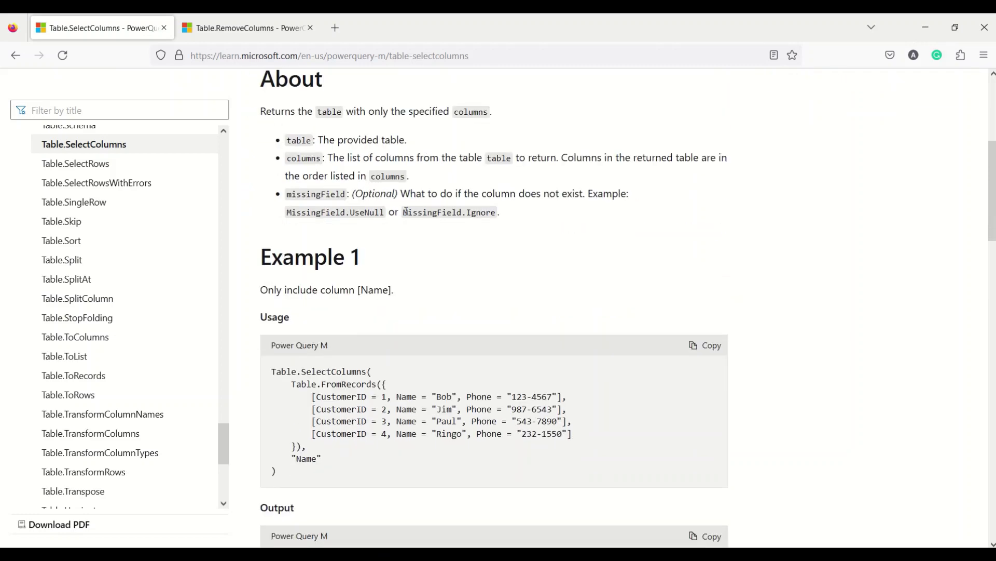
{"action": "scroll", "coordinate": [408, 215], "scroll_direction": "down", "scroll_amount": 2}
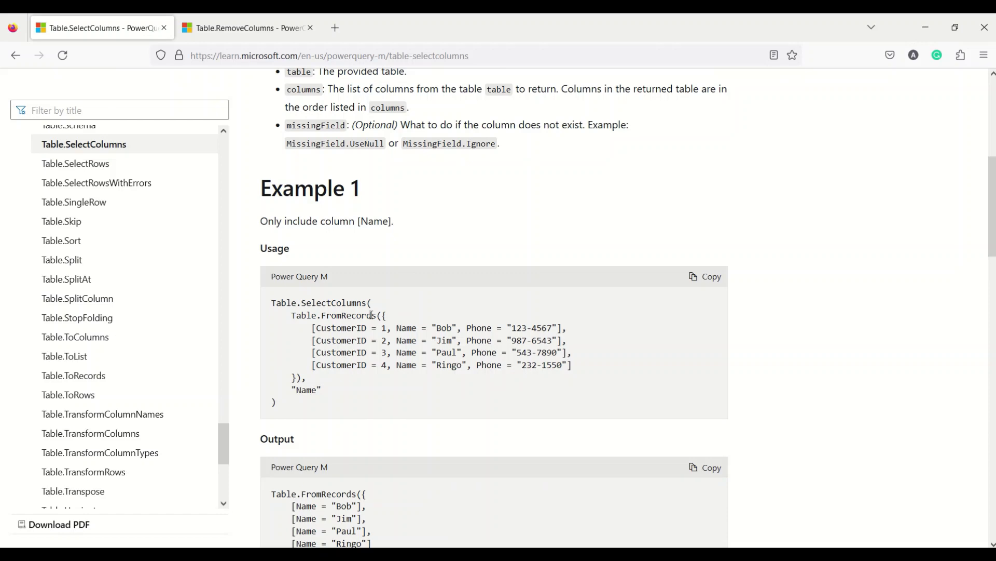
{"action": "scroll", "coordinate": [370, 315], "scroll_direction": "down", "scroll_amount": 2}
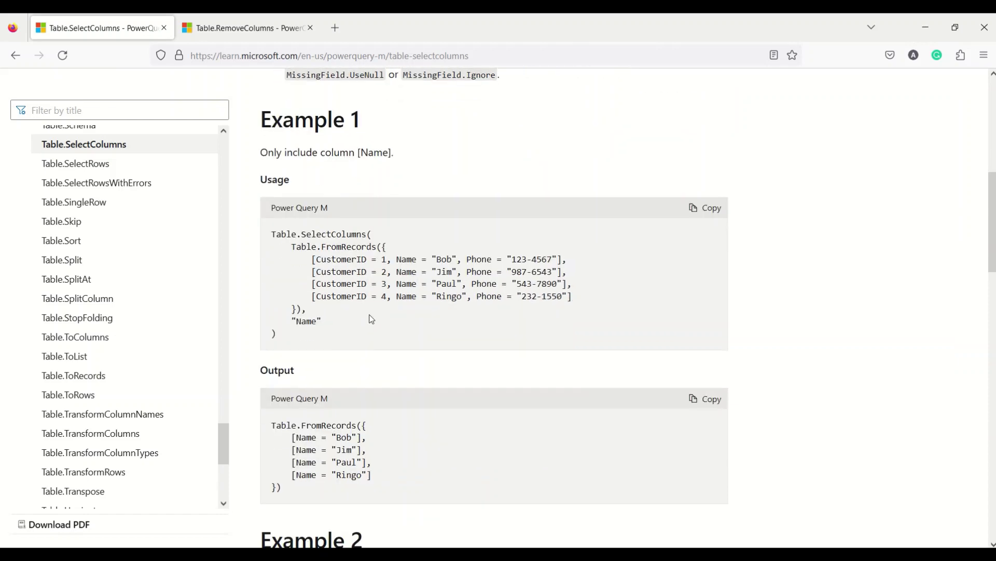
Mark the function name, sample records, Name argument and CustomerID/Name column list in the early examples
{"action": "double_click", "coordinate": [314, 233]}
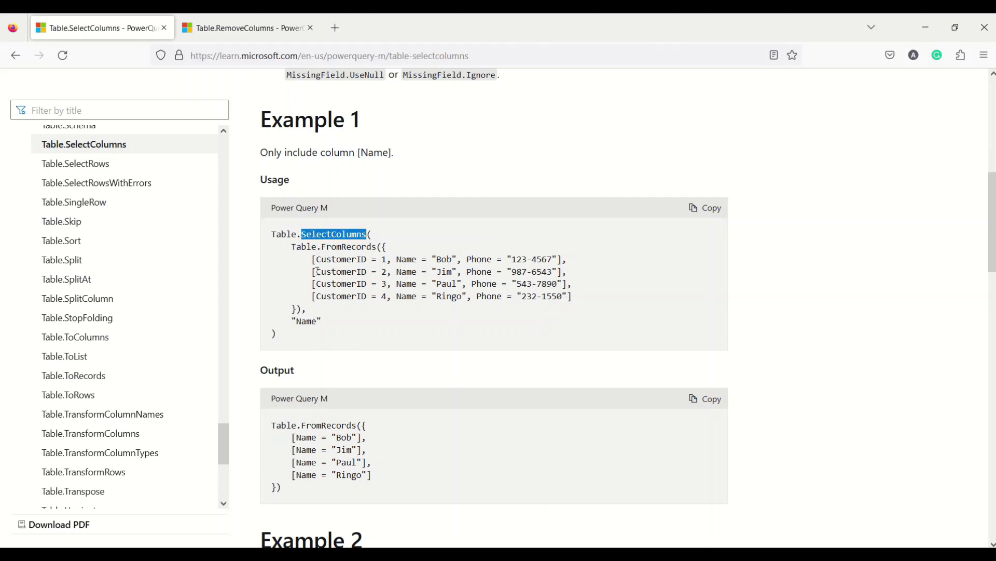
{"action": "left_click_drag", "start_coordinate": [318, 261], "coordinate": [562, 310]}
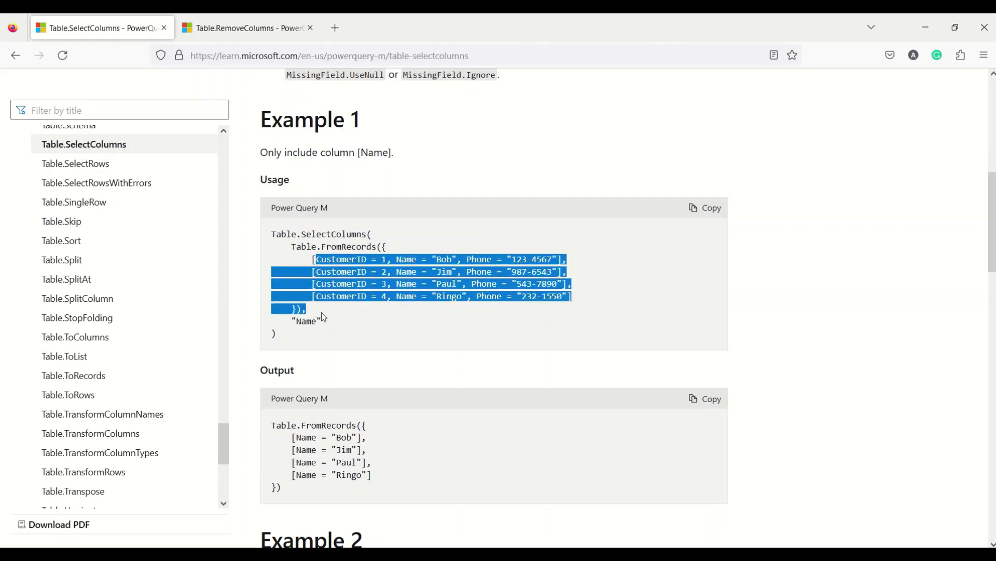
{"action": "double_click", "coordinate": [306, 322]}
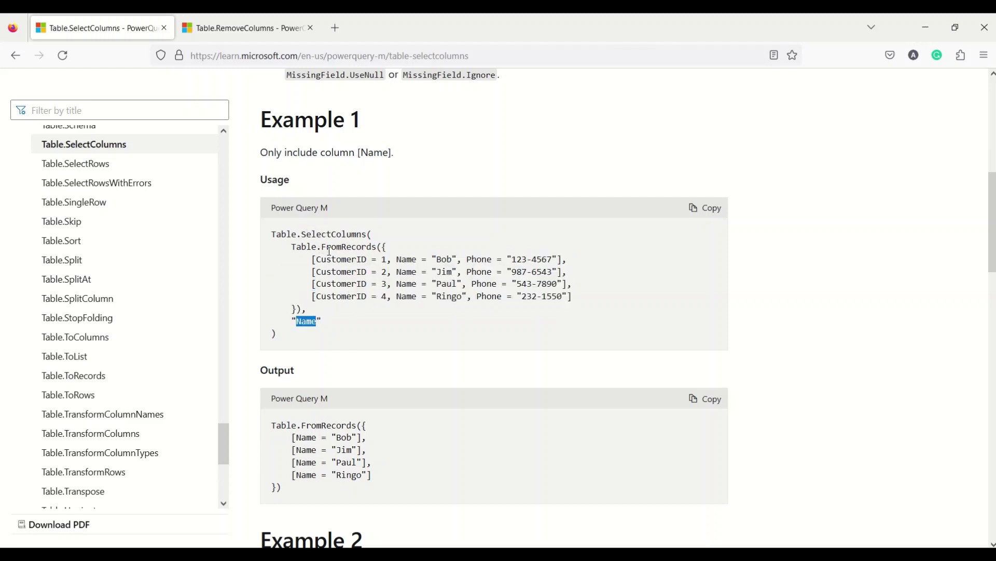
{"action": "scroll", "coordinate": [302, 341], "scroll_direction": "down", "scroll_amount": 3}
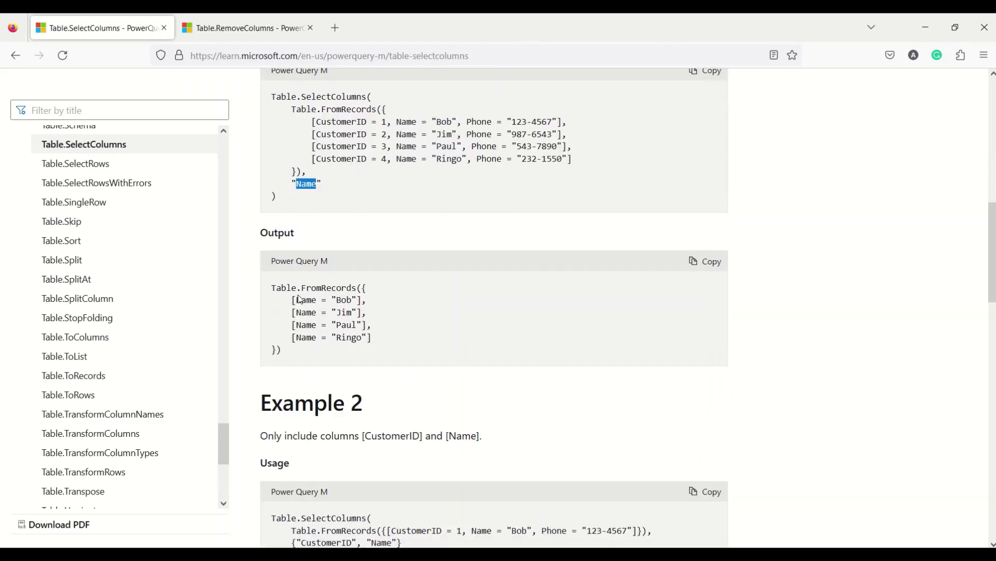
{"action": "scroll", "coordinate": [315, 324], "scroll_direction": "down", "scroll_amount": 4}
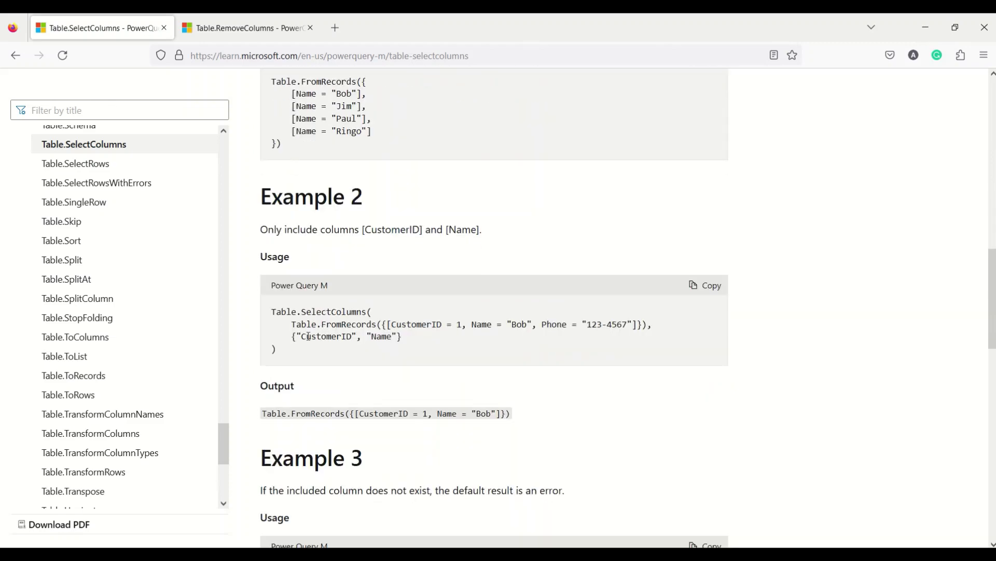
{"action": "left_click_drag", "start_coordinate": [291, 341], "coordinate": [410, 340]}
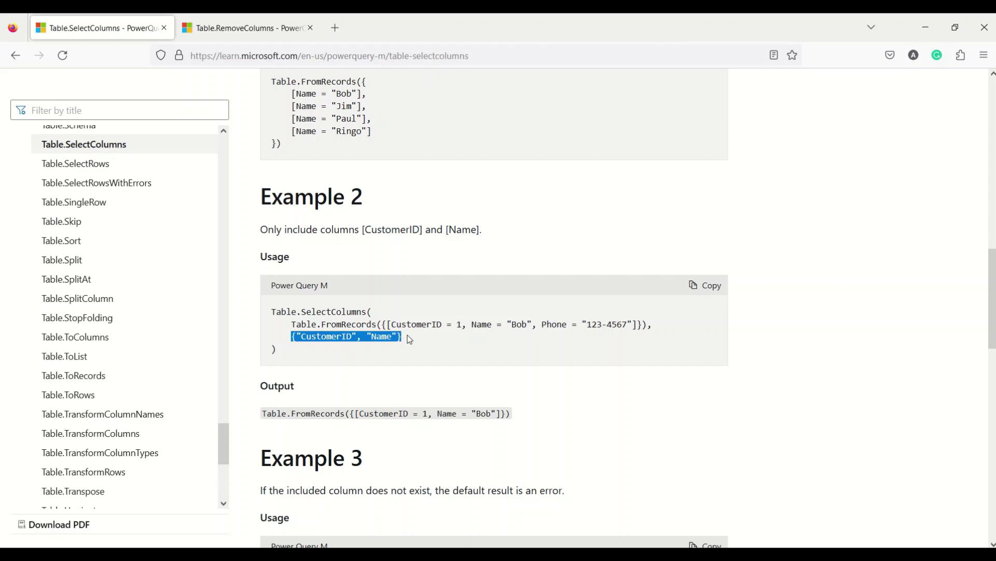
Highlight NewColumn in Example 3 and MissingField.UseNull in Example 4, then go to Table.RemoveColumns
{"action": "scroll", "coordinate": [303, 391], "scroll_direction": "down", "scroll_amount": 1}
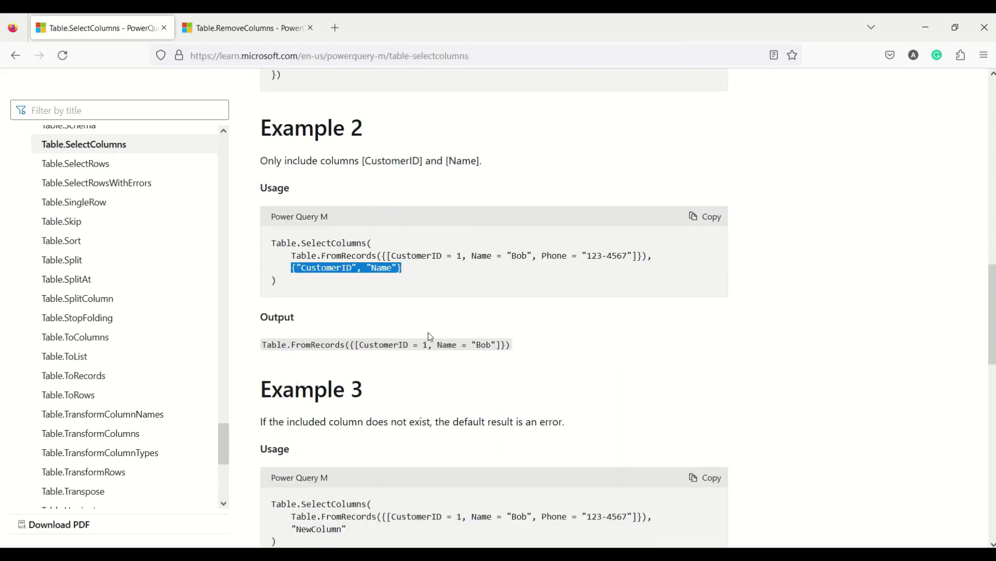
{"action": "scroll", "coordinate": [376, 348], "scroll_direction": "down", "scroll_amount": 3}
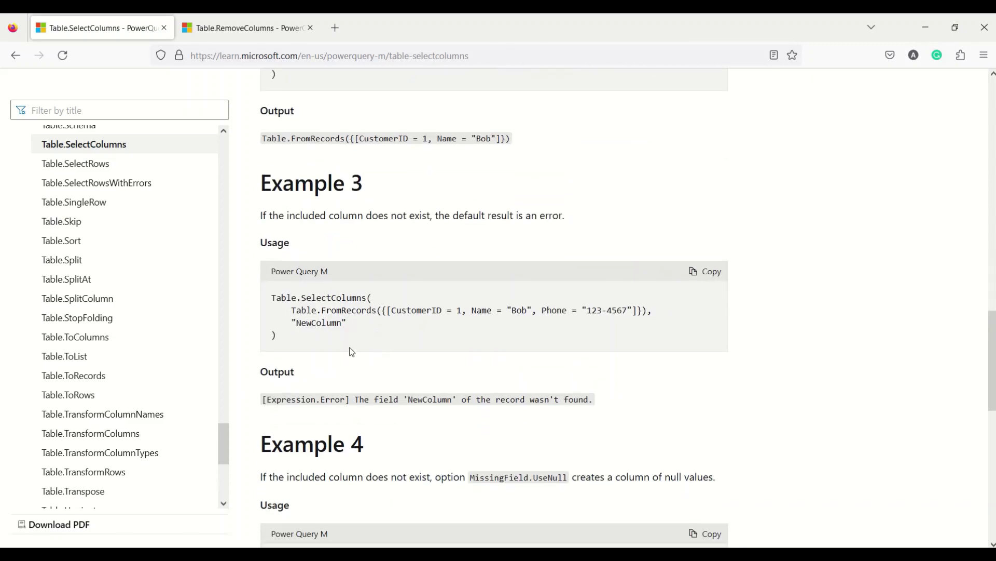
{"action": "double_click", "coordinate": [325, 329]}
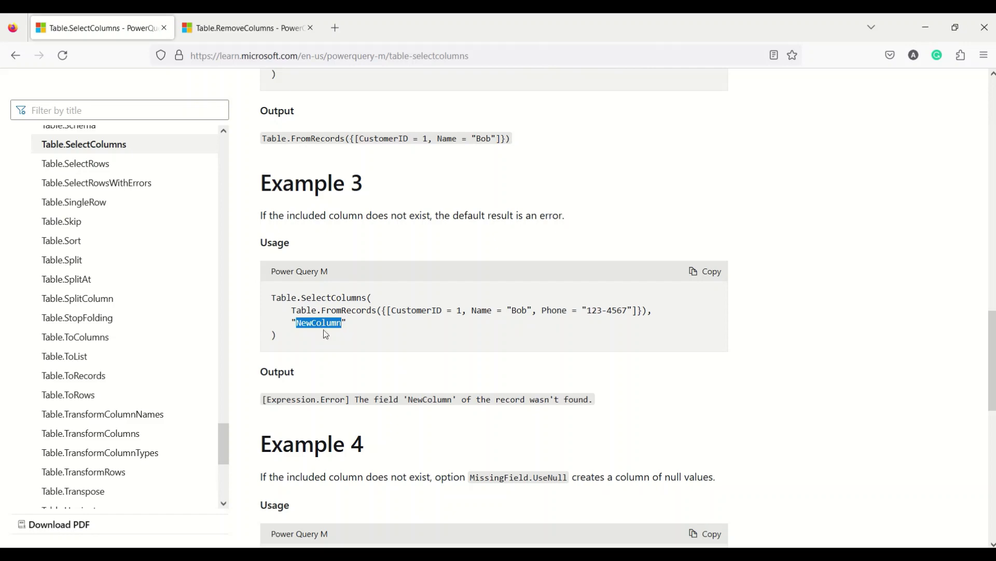
{"action": "double_click", "coordinate": [435, 399]}
{"action": "scroll", "coordinate": [434, 400], "scroll_direction": "down", "scroll_amount": 3}
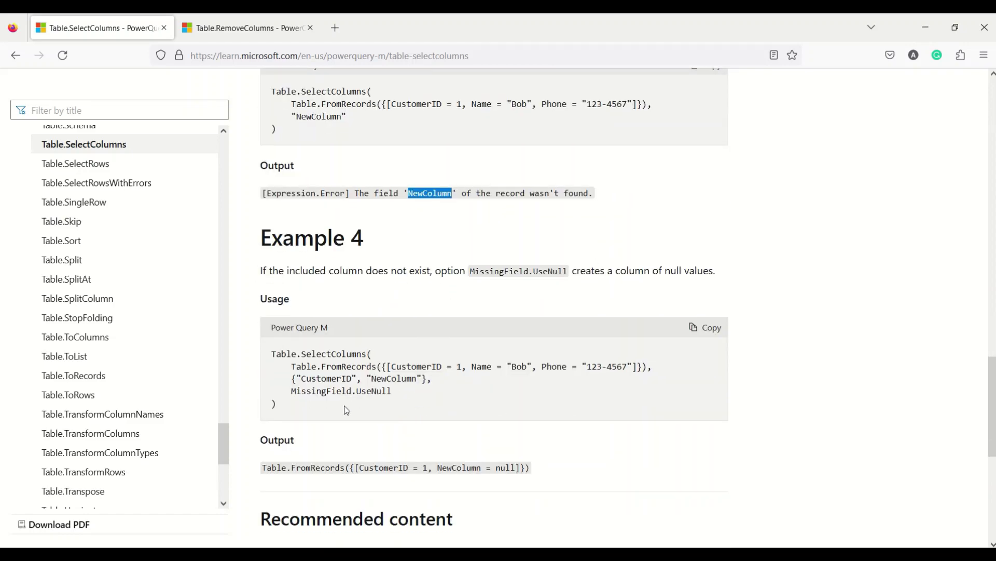
{"action": "left_click_drag", "start_coordinate": [291, 393], "coordinate": [406, 393]}
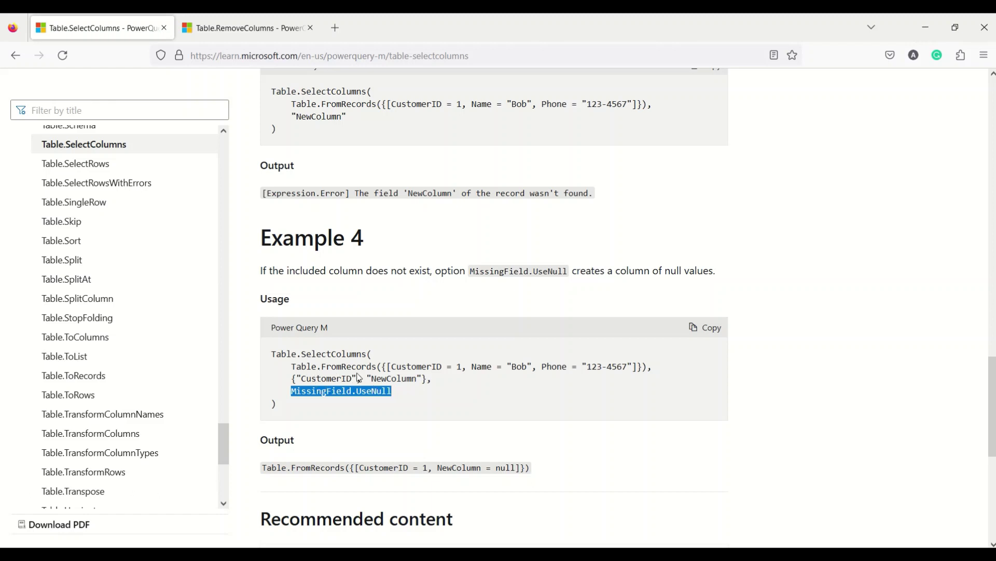
{"action": "left_click", "coordinate": [226, 37]}
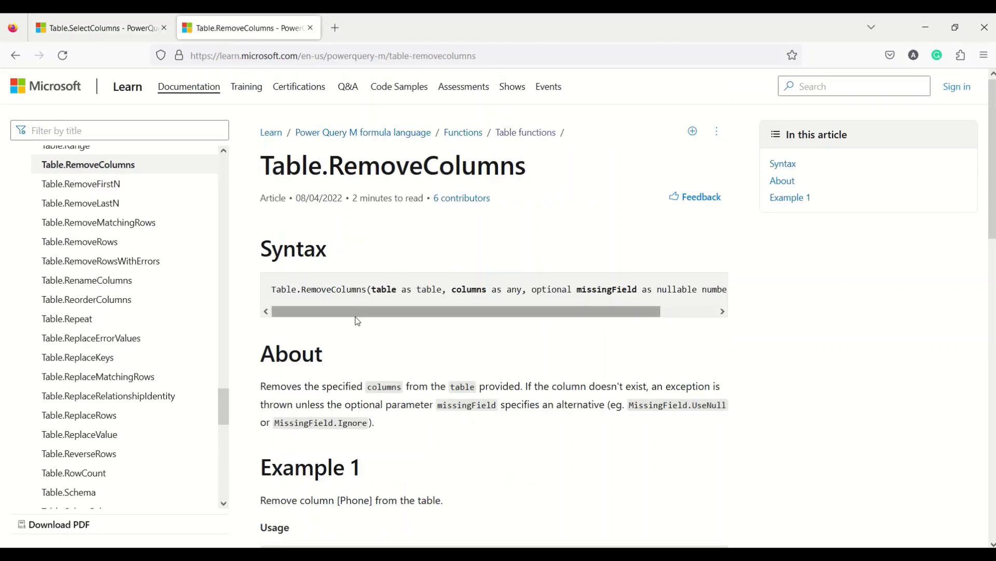
Highlight the Phone and Address column arguments in the Table.RemoveColumns examples
{"action": "left_click_drag", "start_coordinate": [347, 311], "coordinate": [319, 317]}
{"action": "scroll", "coordinate": [359, 296], "scroll_direction": "down", "scroll_amount": 1}
{"action": "scroll", "coordinate": [358, 296], "scroll_direction": "down", "scroll_amount": 6}
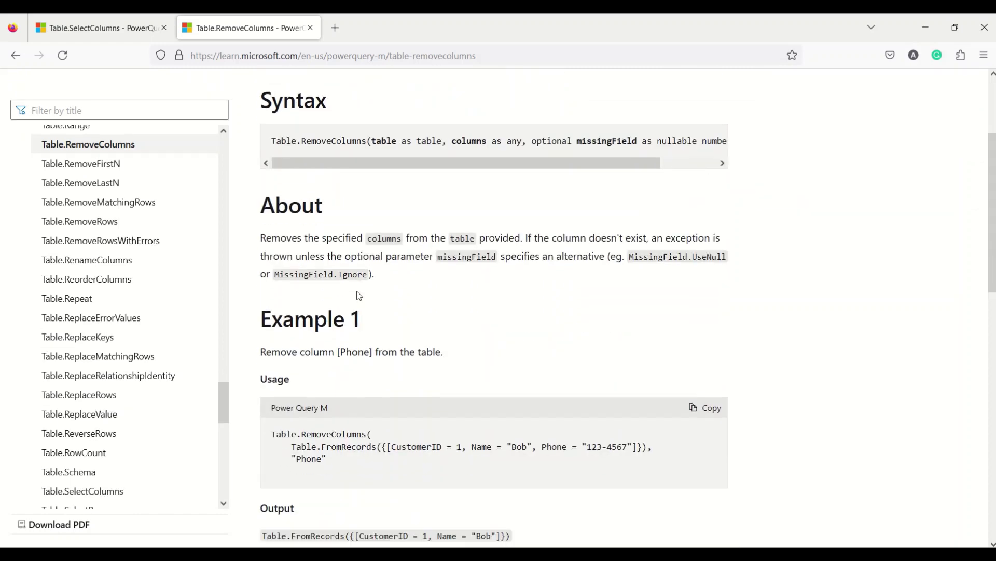
{"action": "double_click", "coordinate": [307, 265]}
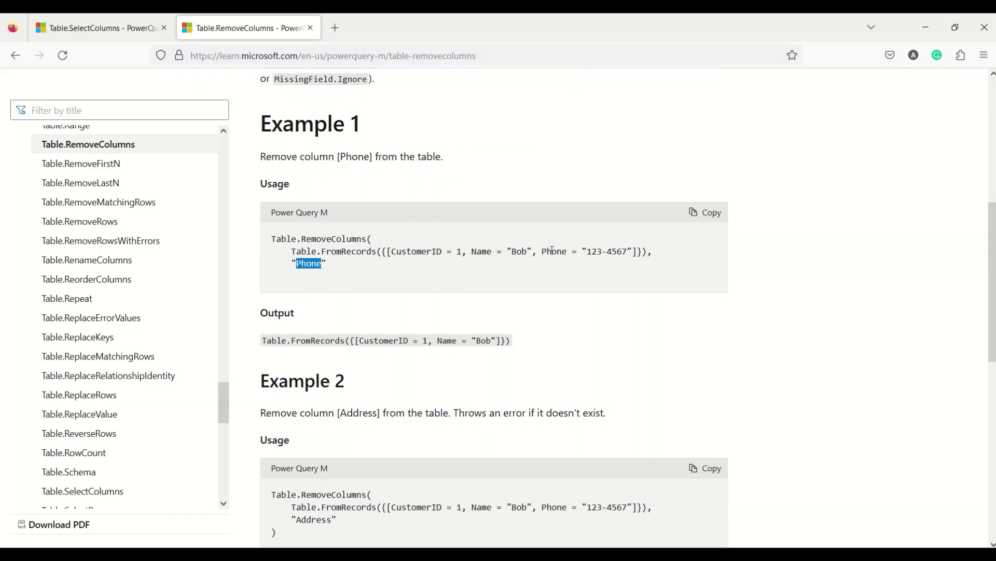
{"action": "left_click_drag", "start_coordinate": [552, 251], "coordinate": [622, 251]}
{"action": "left_click_drag", "start_coordinate": [283, 343], "coordinate": [488, 342]}
{"action": "scroll", "coordinate": [474, 334], "scroll_direction": "down", "scroll_amount": 4}
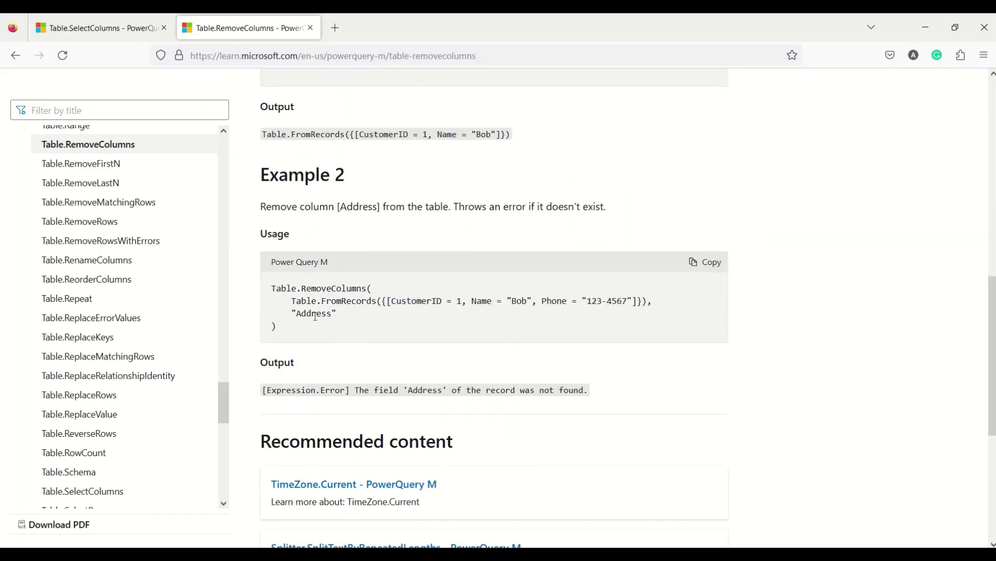
{"action": "double_click", "coordinate": [315, 314]}
Mark the RemoveColumns function name and columns parameter in the Table.RemoveColumns syntax
{"action": "scroll", "coordinate": [332, 332], "scroll_direction": "down", "scroll_amount": 1}
{"action": "scroll", "coordinate": [394, 316], "scroll_direction": "up", "scroll_amount": 10}
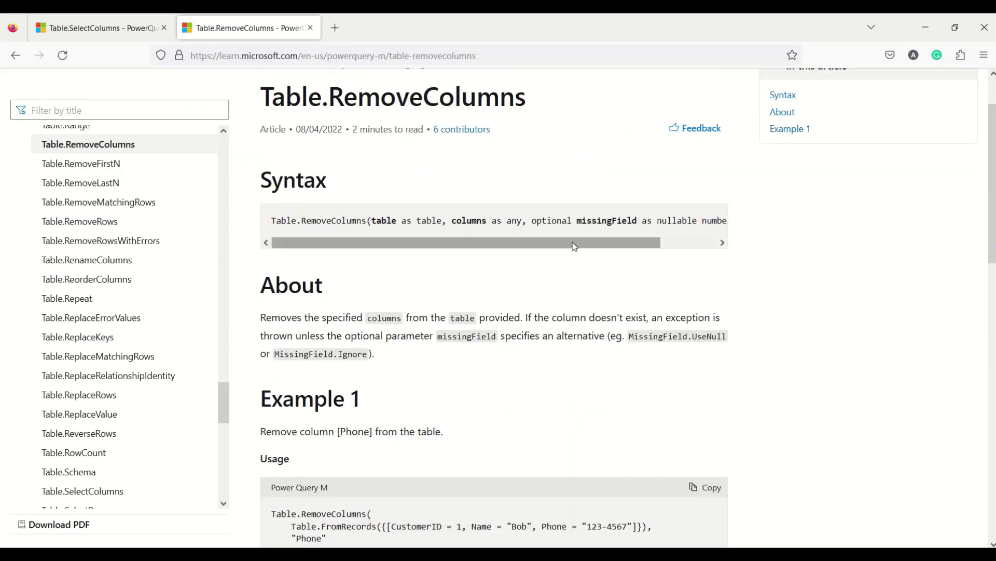
{"action": "scroll", "coordinate": [575, 246], "scroll_direction": "right", "scroll_amount": 2}
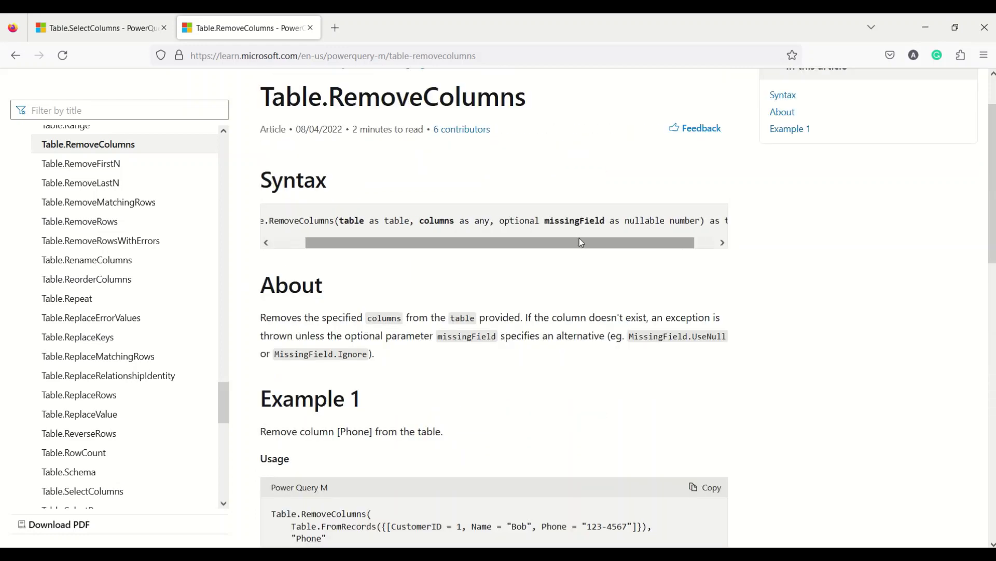
{"action": "scroll", "coordinate": [579, 238], "scroll_direction": "left", "scroll_amount": 2}
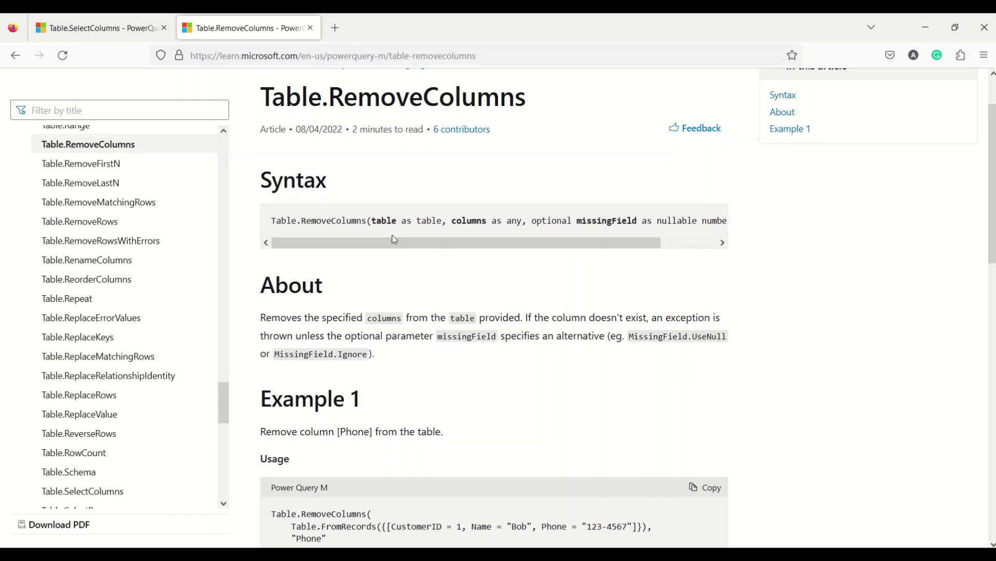
{"action": "double_click", "coordinate": [341, 222]}
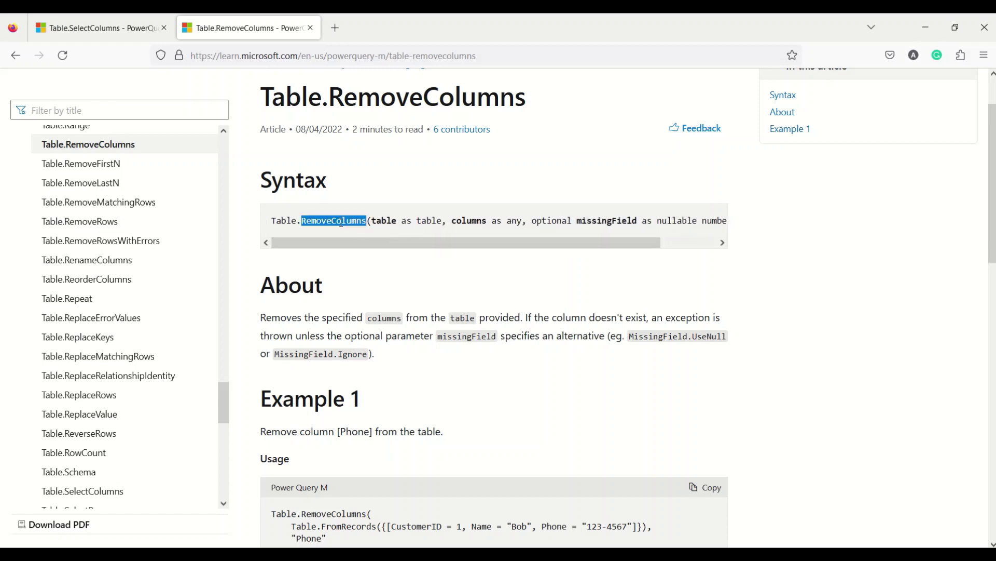
{"action": "double_click", "coordinate": [490, 222]}
{"action": "scroll", "coordinate": [508, 241], "scroll_direction": "right", "scroll_amount": 2}
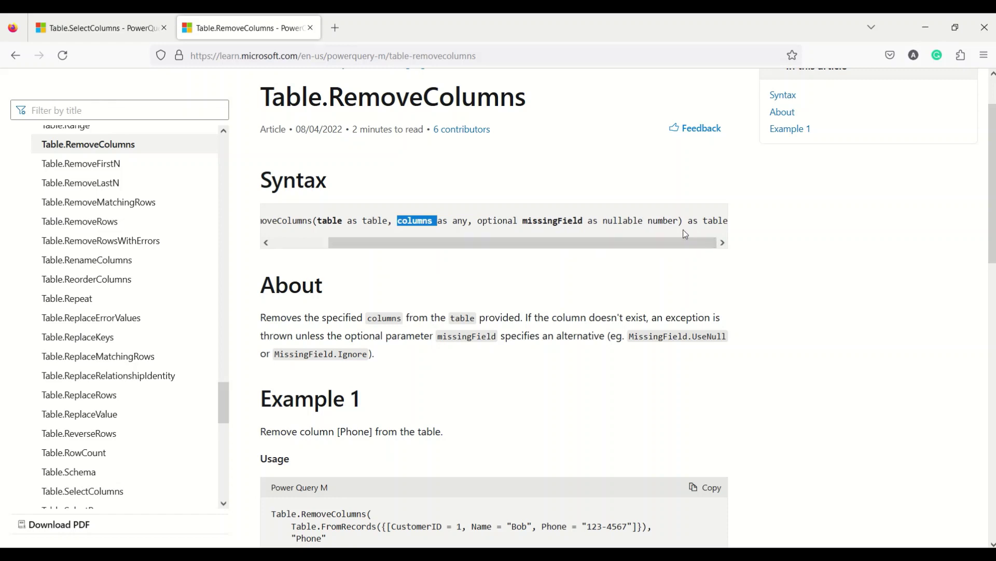
{"action": "scroll", "coordinate": [597, 273], "scroll_direction": "down", "scroll_amount": 4}
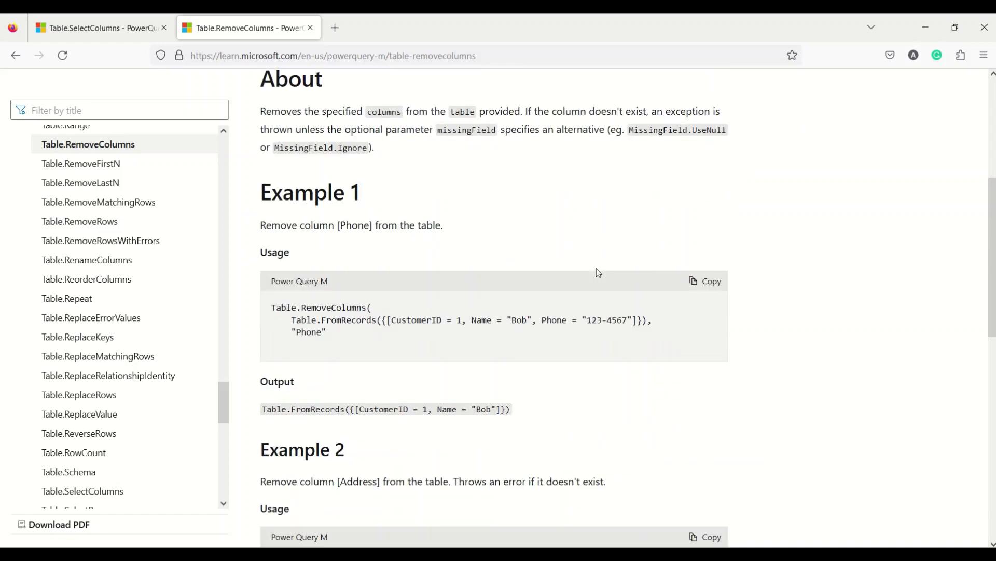
Scroll the Table.SelectColumns page back to its syntax, then return to Power BI Desktop
{"action": "left_click", "coordinate": [129, 31]}
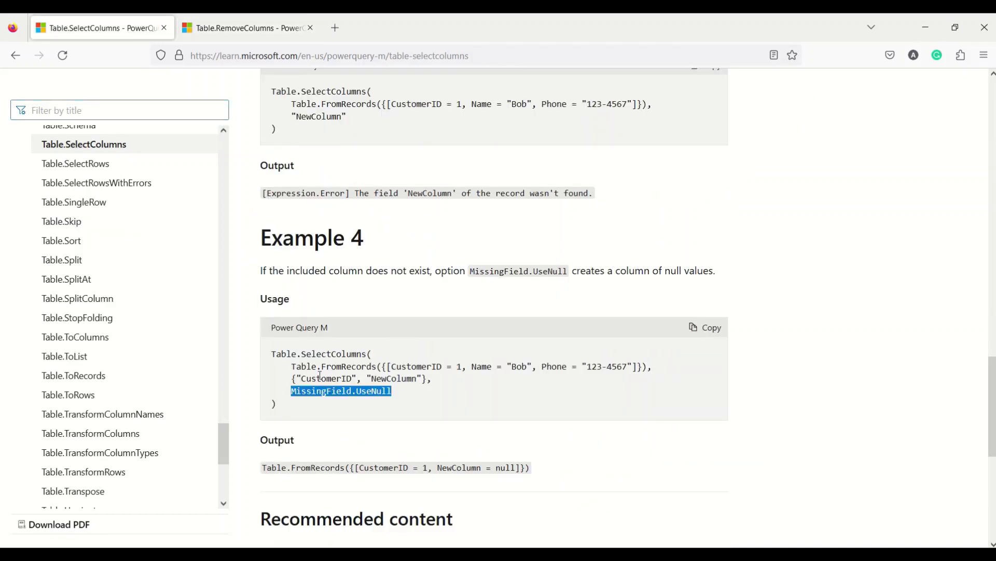
{"action": "scroll", "coordinate": [387, 350], "scroll_direction": "up", "scroll_amount": 15}
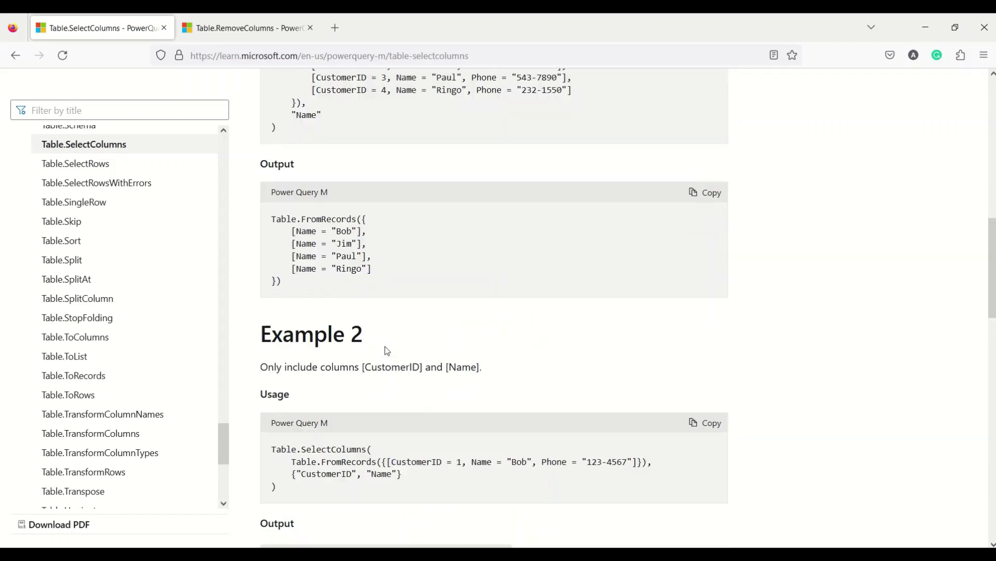
{"action": "scroll", "coordinate": [387, 350], "scroll_direction": "up", "scroll_amount": 5}
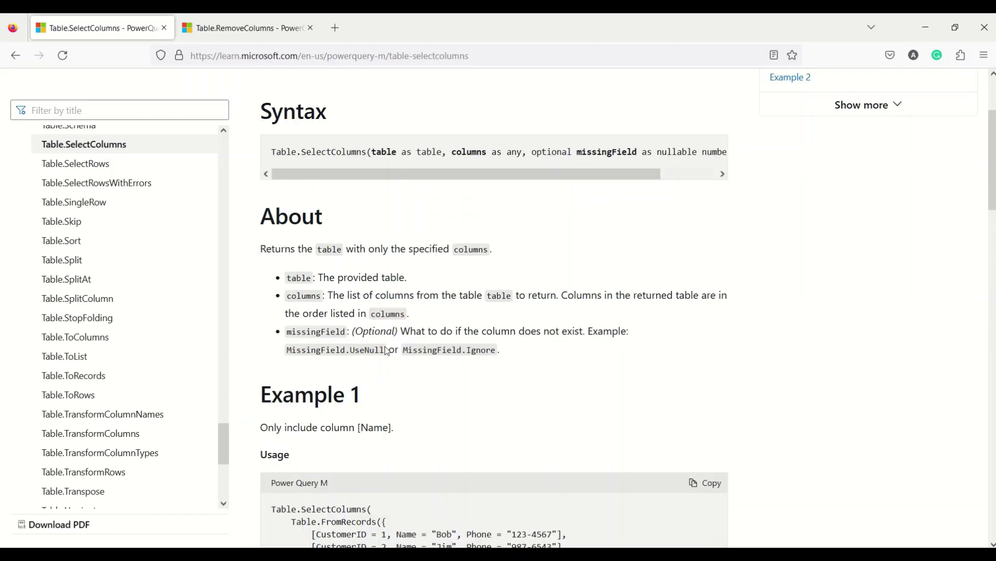
{"action": "key", "text": "alt+Tab"}
{"action": "key", "text": "alt+Tab"}
{"action": "key", "text": "alt+Tab"}
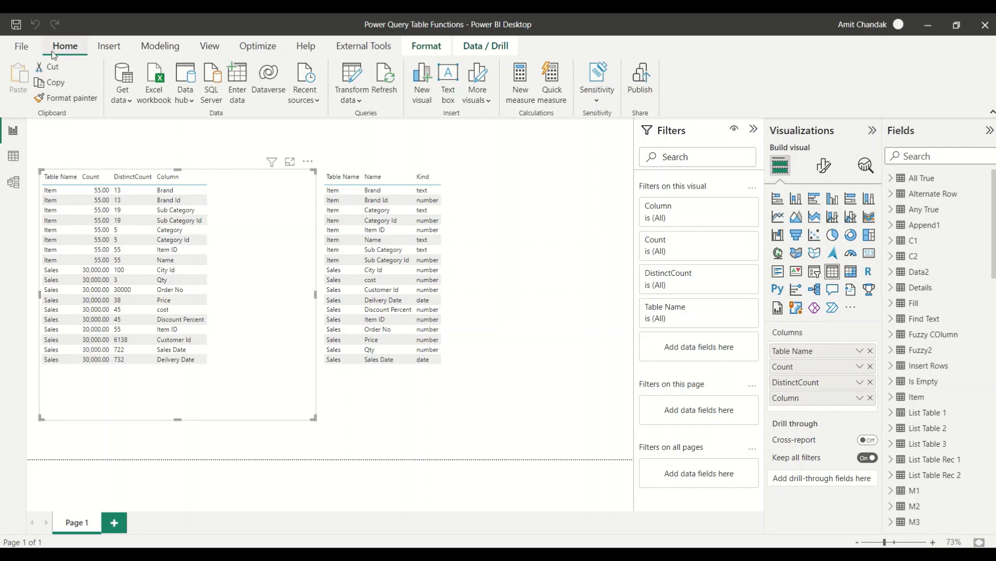
Open the Power Query Editor and promote the Product query's first row to column headers
{"action": "left_click", "coordinate": [351, 103]}
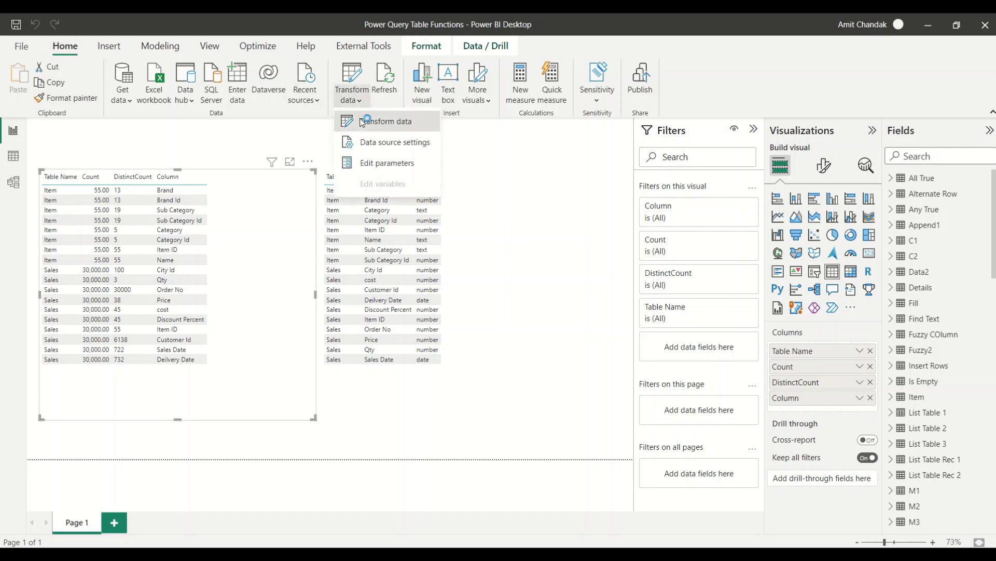
{"action": "left_click", "coordinate": [366, 118]}
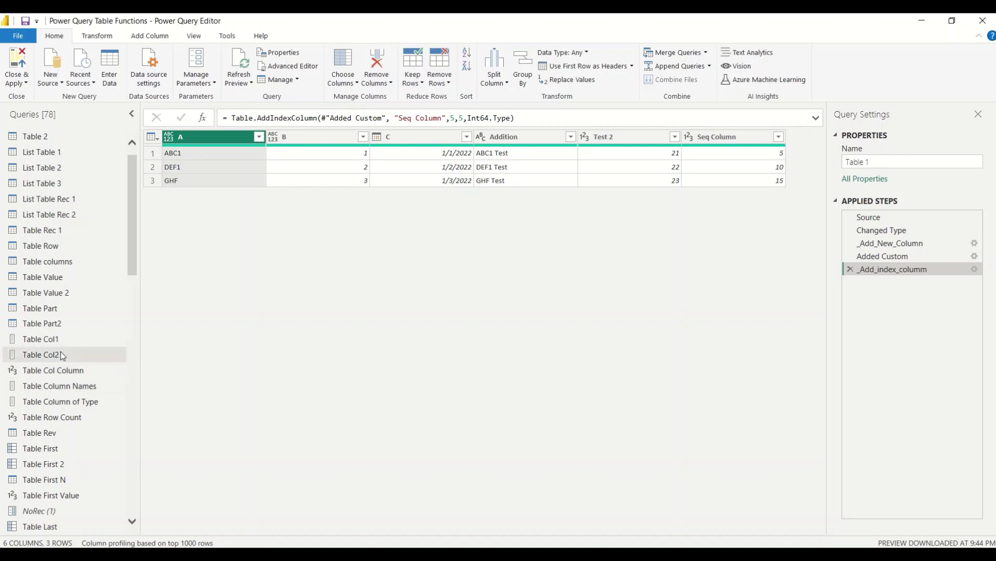
{"action": "scroll", "coordinate": [61, 355], "scroll_direction": "down", "scroll_amount": 15}
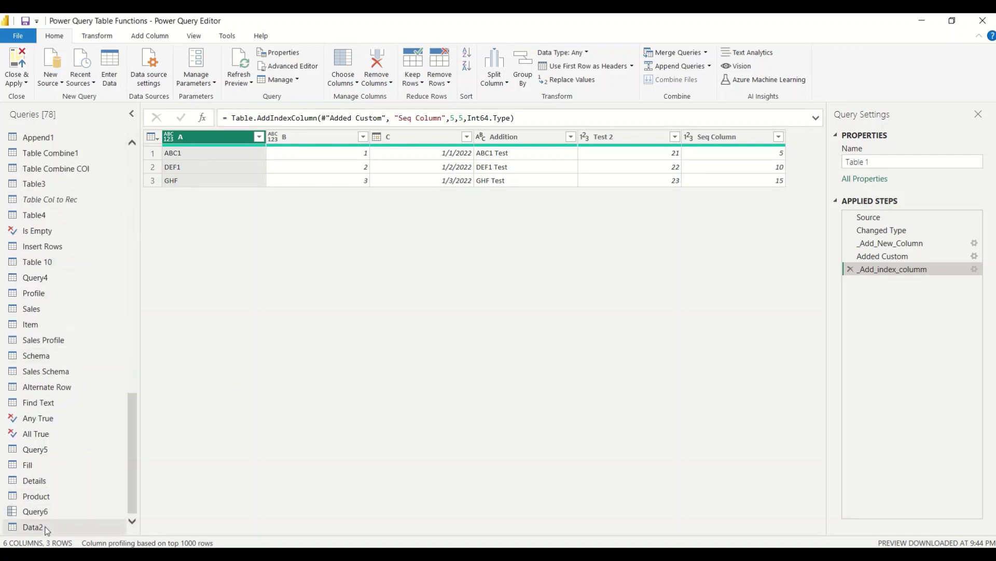
{"action": "left_click", "coordinate": [36, 497]}
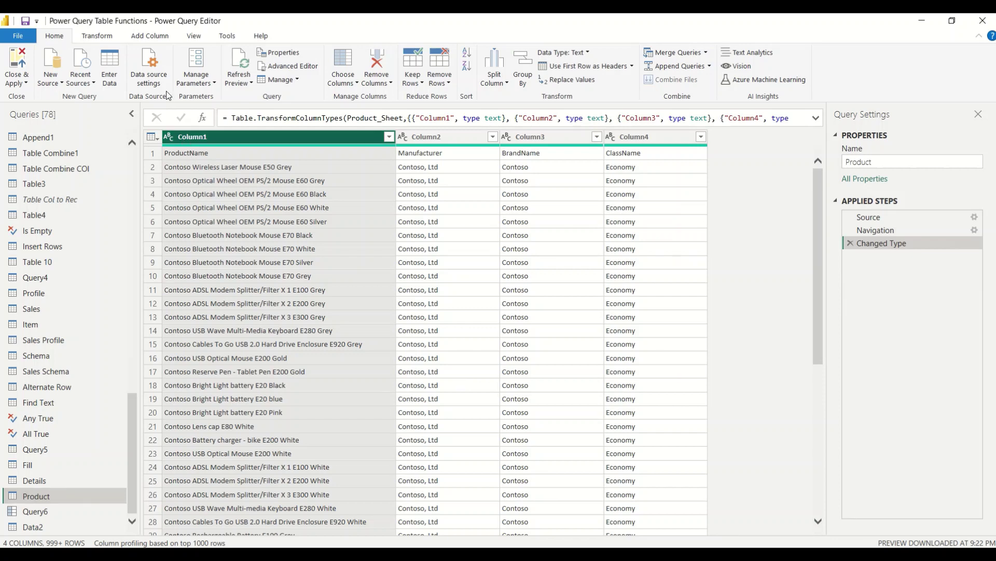
{"action": "left_click", "coordinate": [573, 69]}
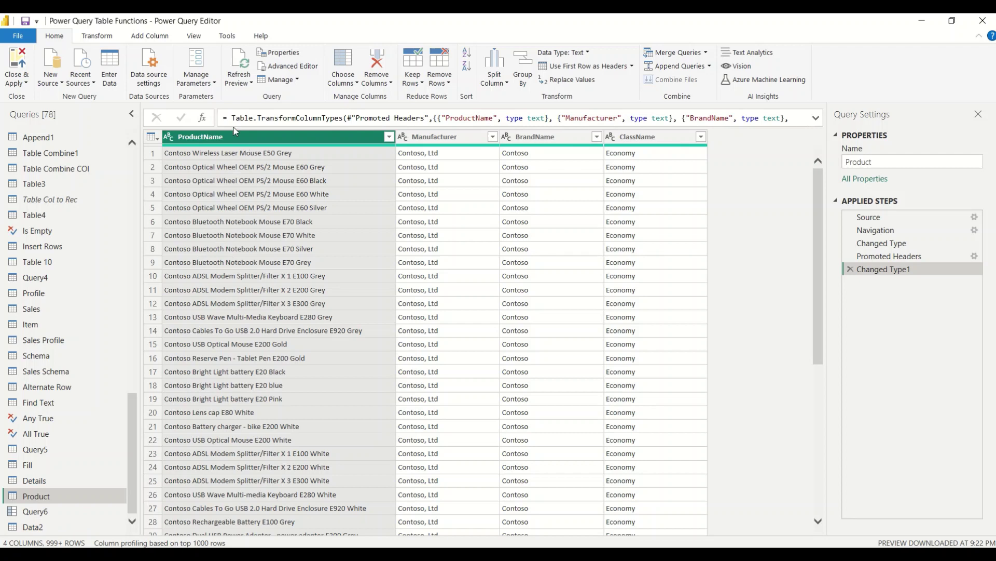
Review the ProductName, Manufacturer and BrandName names in the expanded Changed Type1 formula
{"action": "double_click", "coordinate": [471, 118]}
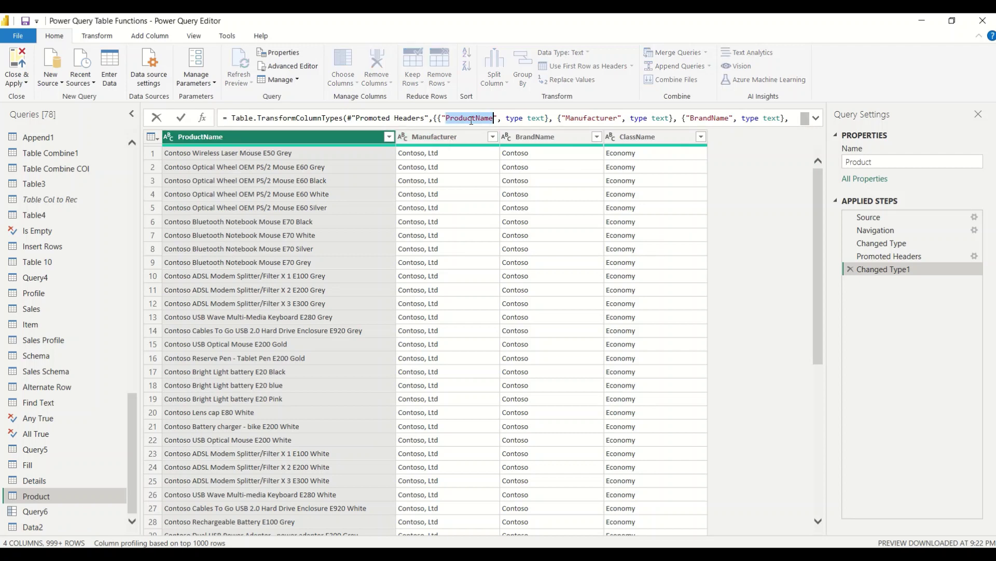
{"action": "double_click", "coordinate": [597, 119]}
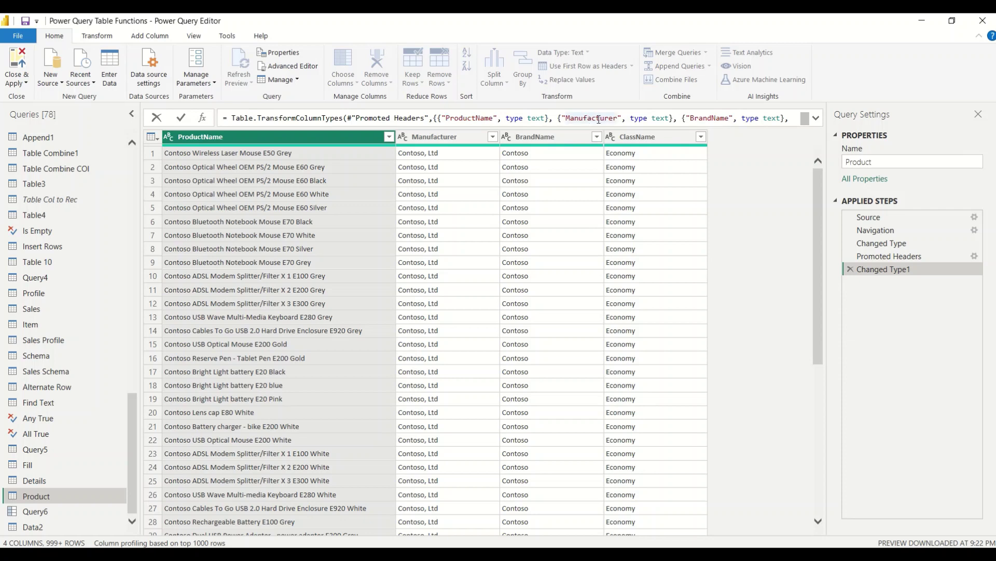
{"action": "double_click", "coordinate": [710, 118]}
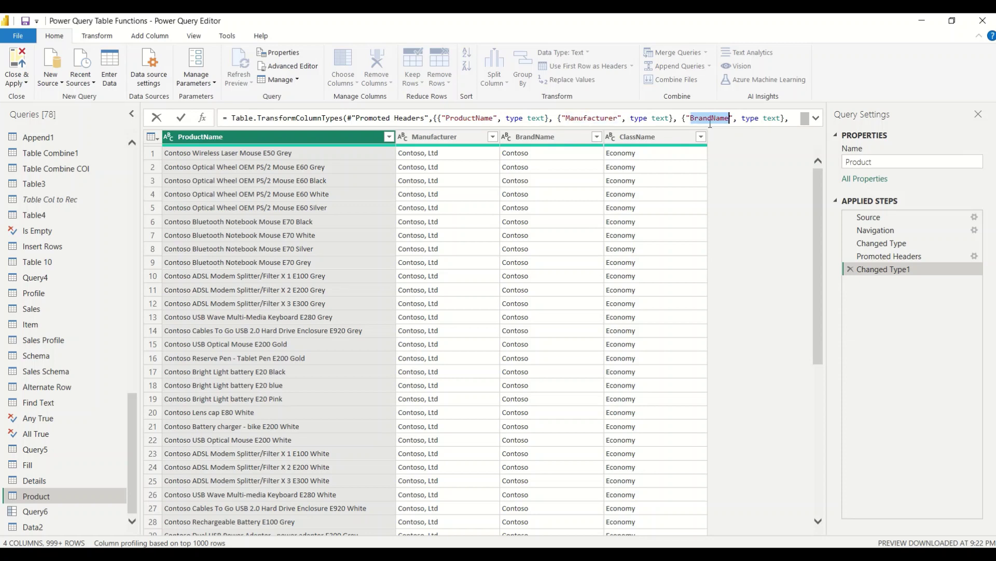
{"action": "left_click", "coordinate": [816, 120]}
{"action": "left_click", "coordinate": [724, 256]}
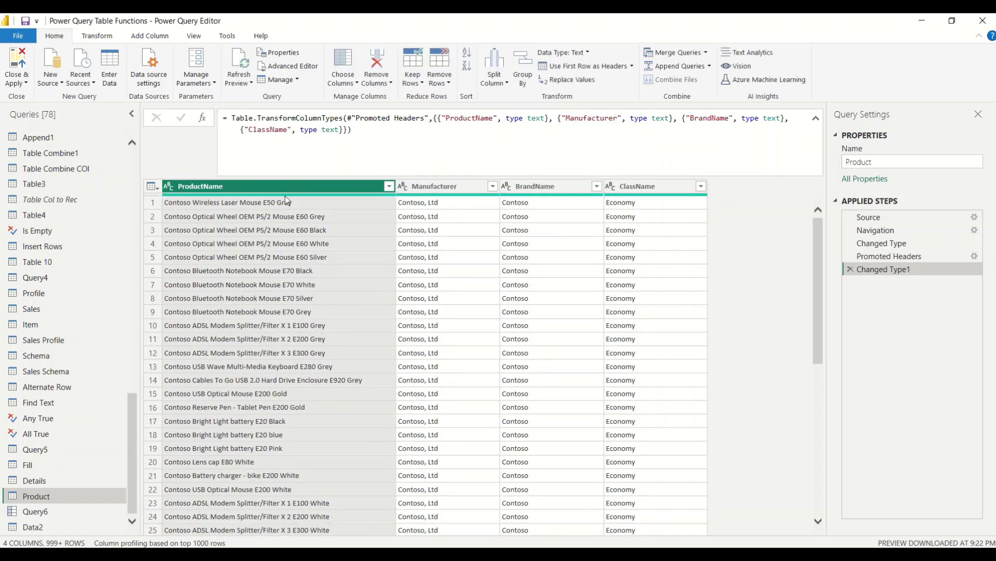
{"action": "left_click", "coordinate": [50, 82]}
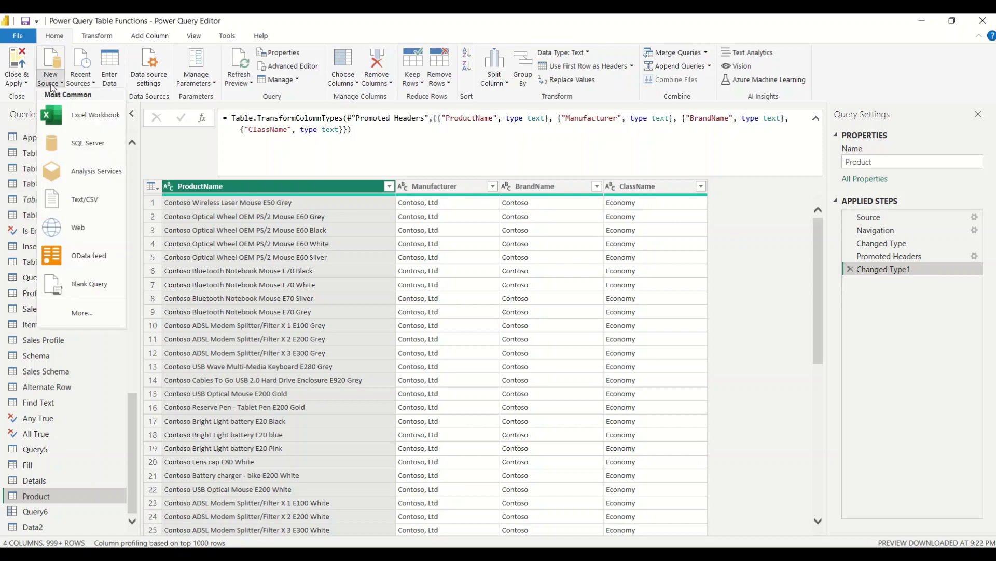
Create blank query Query7 and view its Source = "" code in the Advanced Editor
{"action": "left_click", "coordinate": [87, 282]}
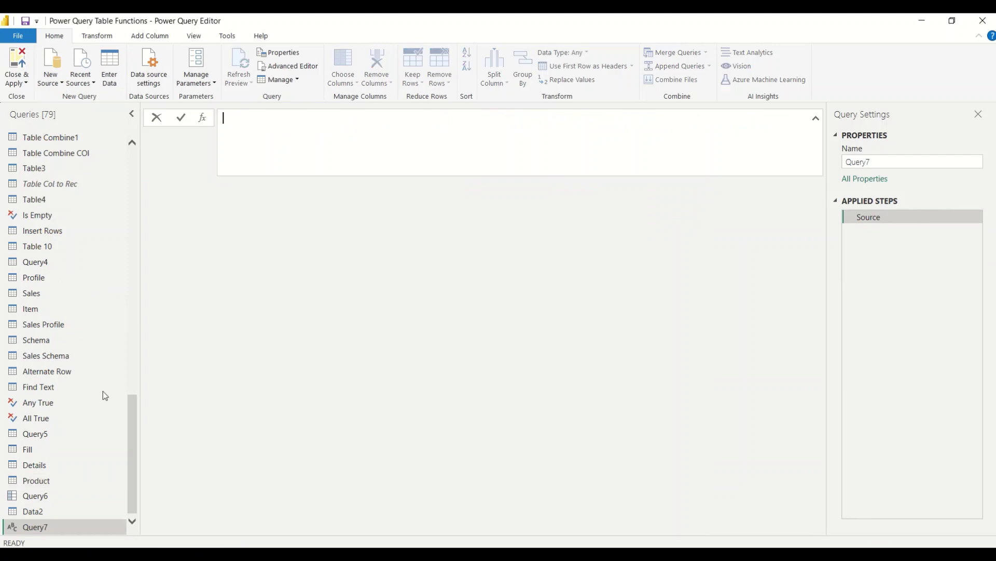
{"action": "right_click", "coordinate": [45, 532]}
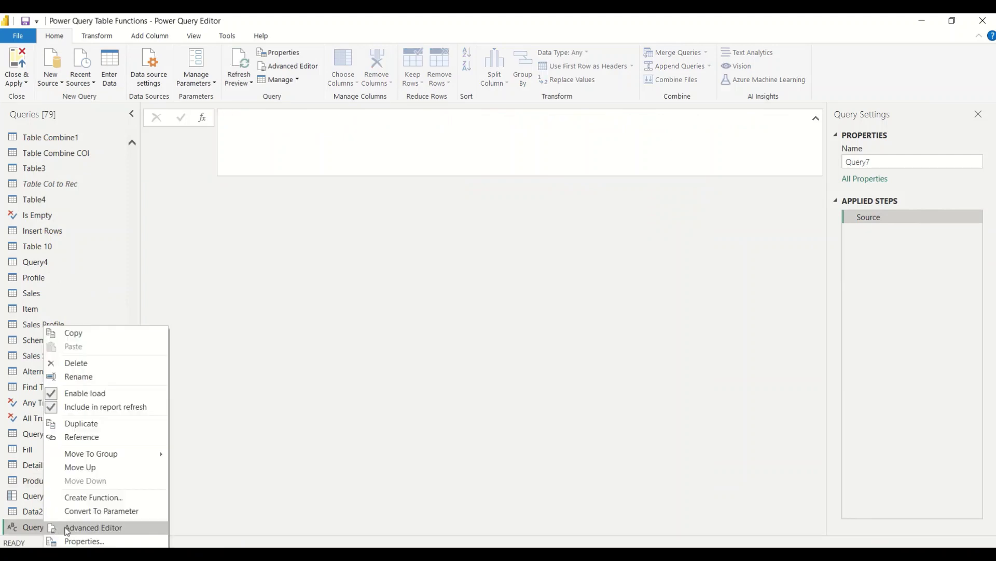
{"action": "left_click", "coordinate": [65, 528]}
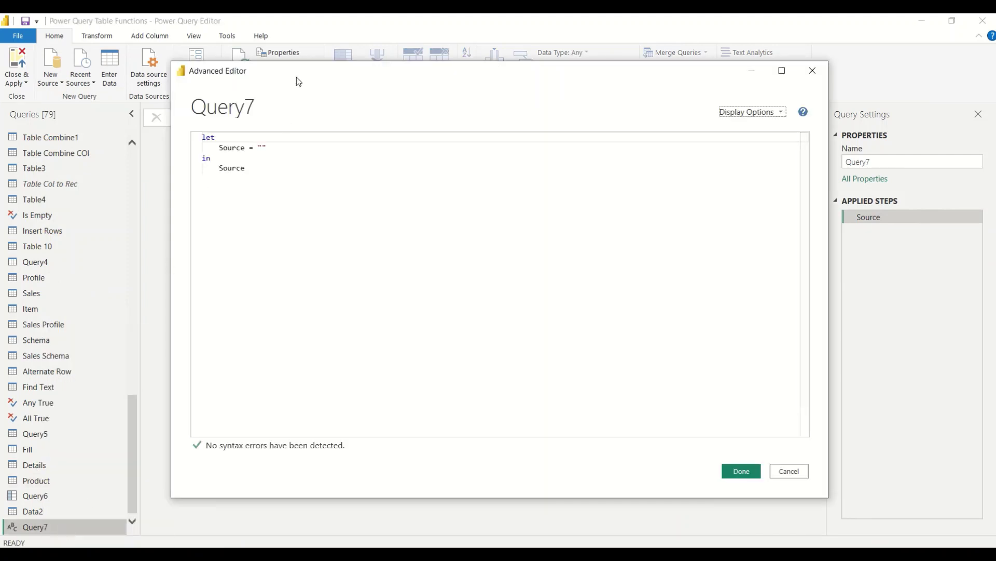
{"action": "left_click_drag", "start_coordinate": [297, 77], "coordinate": [315, 122]}
{"action": "left_click_drag", "start_coordinate": [278, 191], "coordinate": [288, 192]}
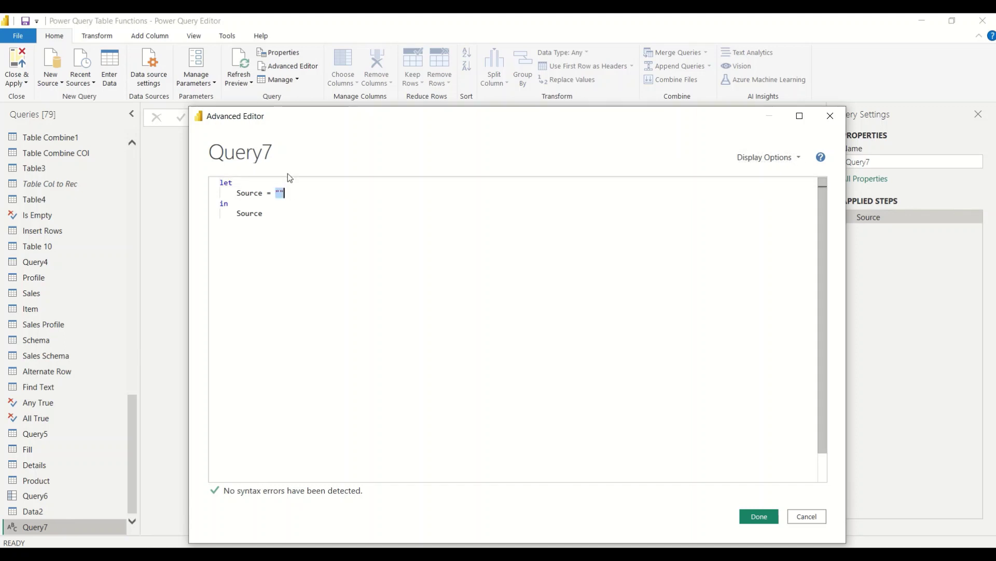
{"action": "left_click", "coordinate": [830, 115]}
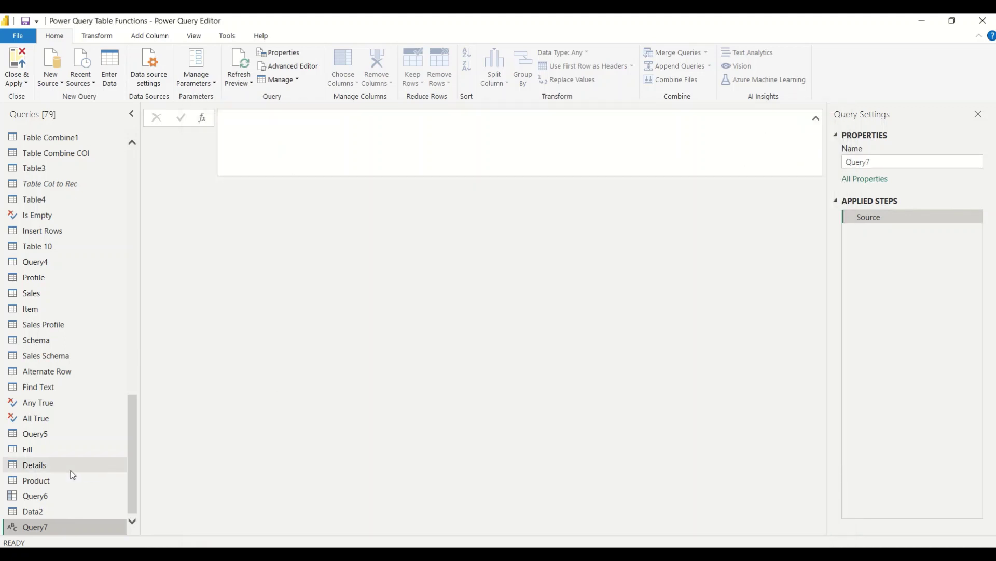
Select the whole Product query formula, then reopen Query7's code after the Source line
{"action": "left_click", "coordinate": [53, 480]}
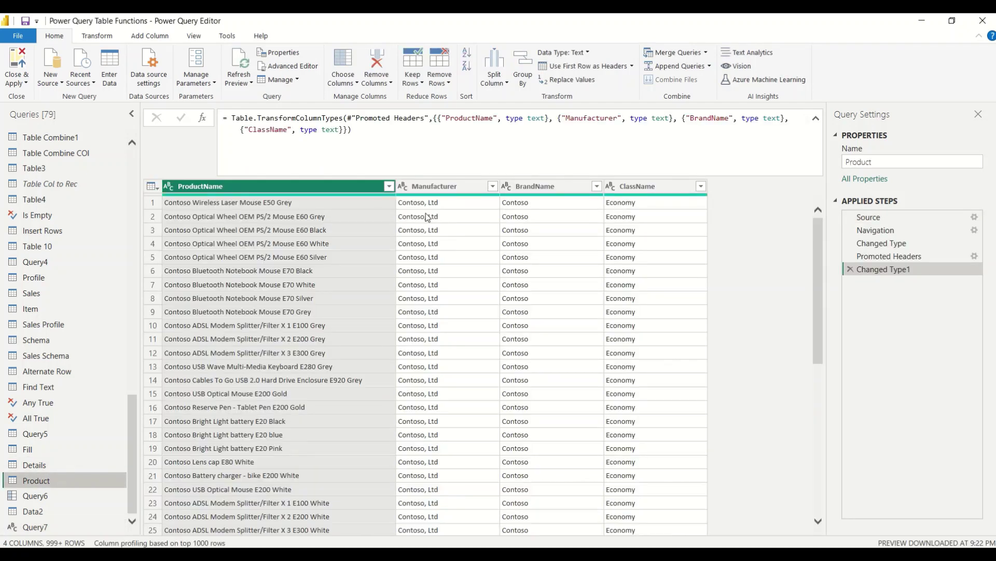
{"action": "left_click_drag", "start_coordinate": [355, 130], "coordinate": [232, 118]}
{"action": "key", "text": "ctrl+c"}
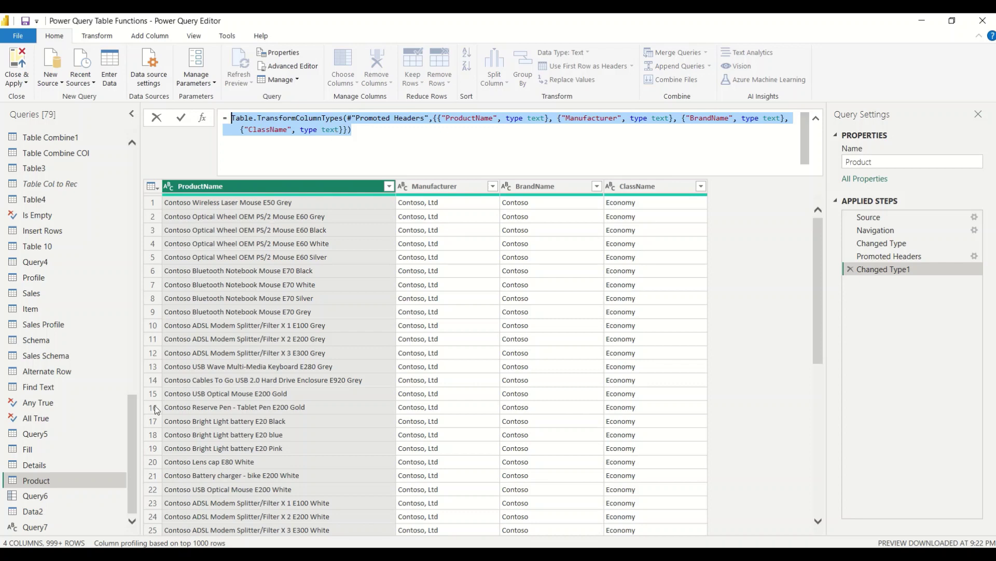
{"action": "right_click", "coordinate": [44, 529]}
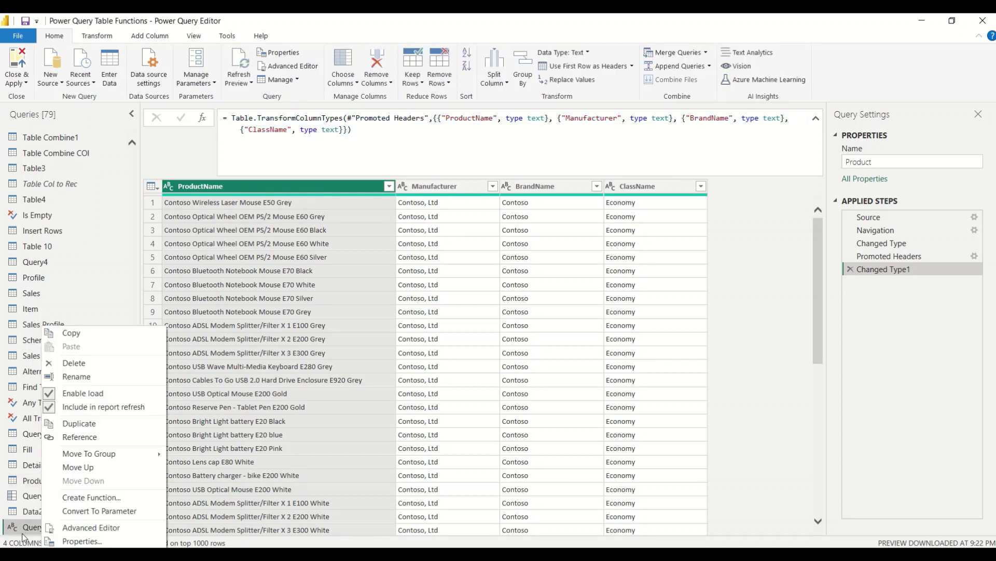
{"action": "left_click", "coordinate": [35, 530]}
{"action": "right_click", "coordinate": [36, 533]}
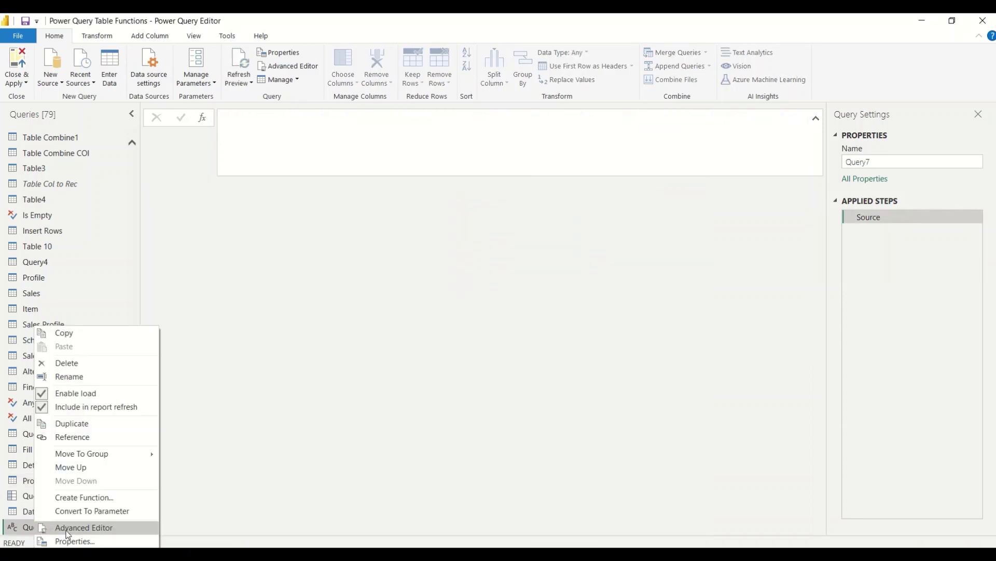
{"action": "left_click", "coordinate": [70, 529]}
{"action": "left_click", "coordinate": [279, 150]}
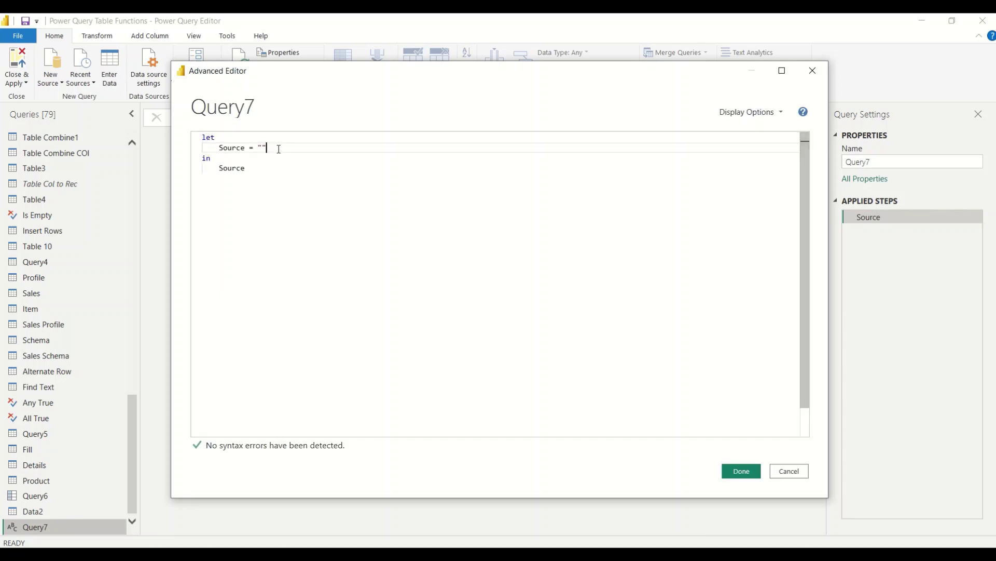
Add a /* */ comment block below Source containing the pasted Product formula
{"action": "key", "text": "Return"}
{"action": "type", "text": "/*"}
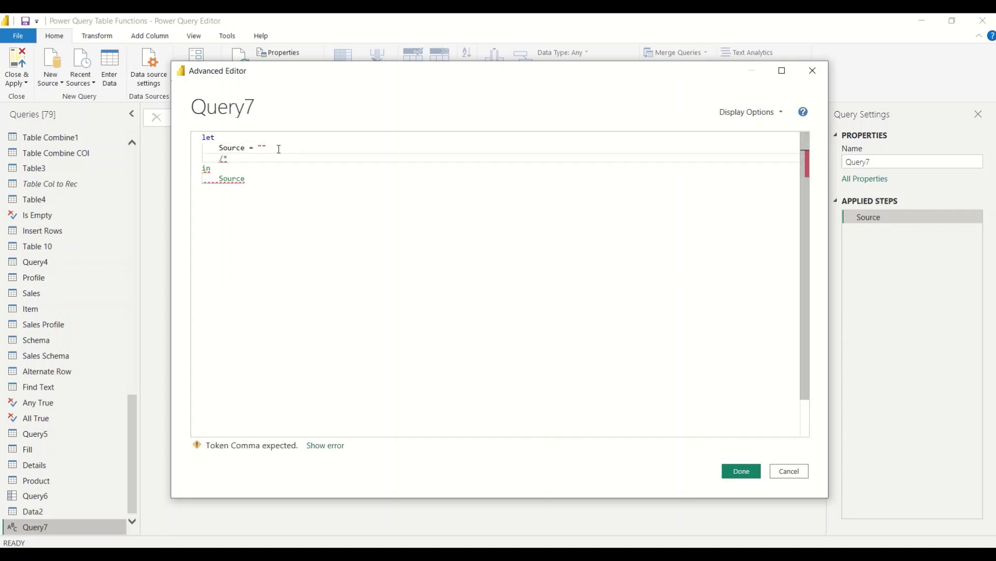
{"action": "key", "text": "Return"}
{"action": "key", "text": "BackSpace"}
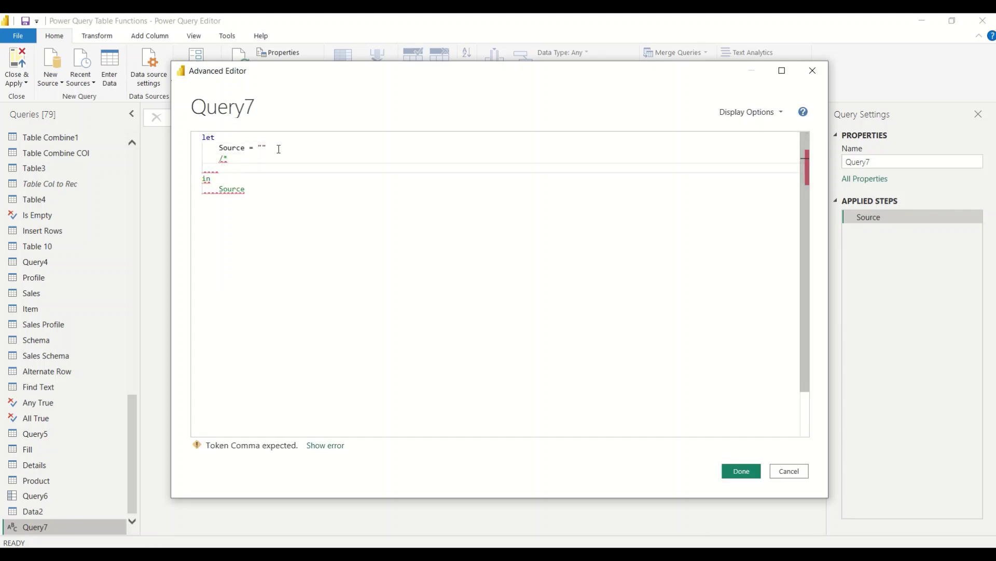
{"action": "type", "text": "*/"}
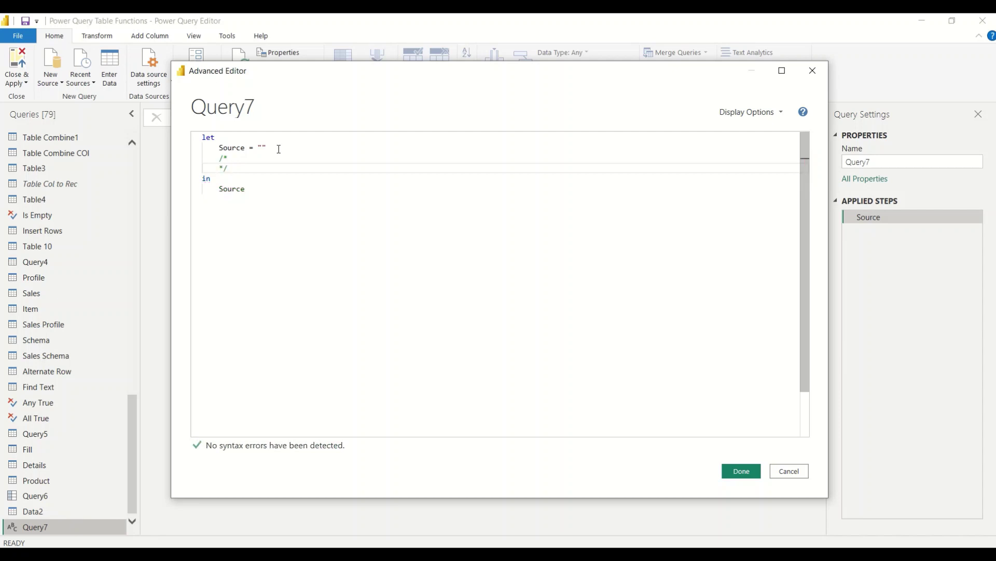
{"action": "left_click", "coordinate": [248, 161]}
{"action": "key", "text": "Return"}
{"action": "key", "text": "ctrl+v"}
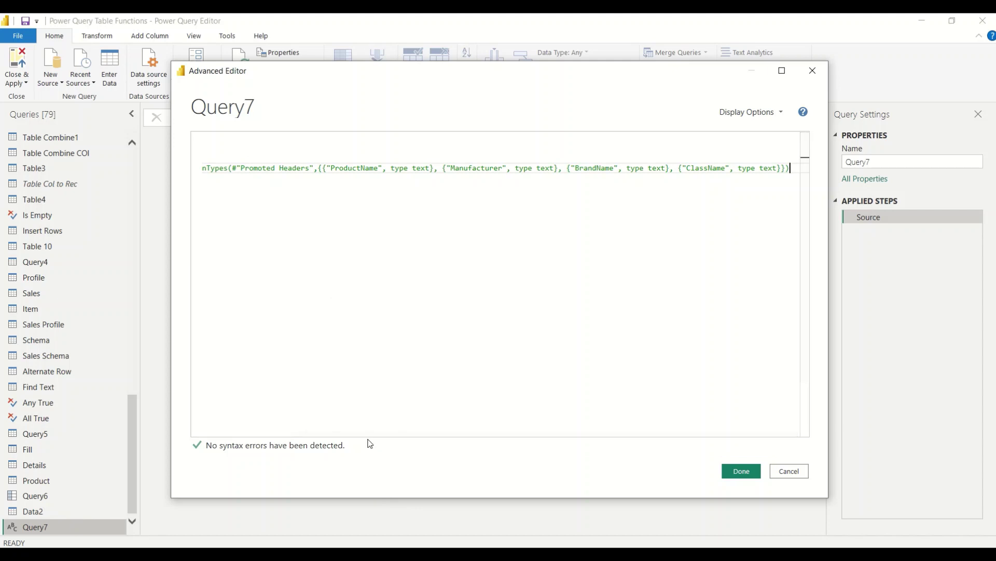
{"action": "left_click_drag", "start_coordinate": [371, 436], "coordinate": [188, 439]}
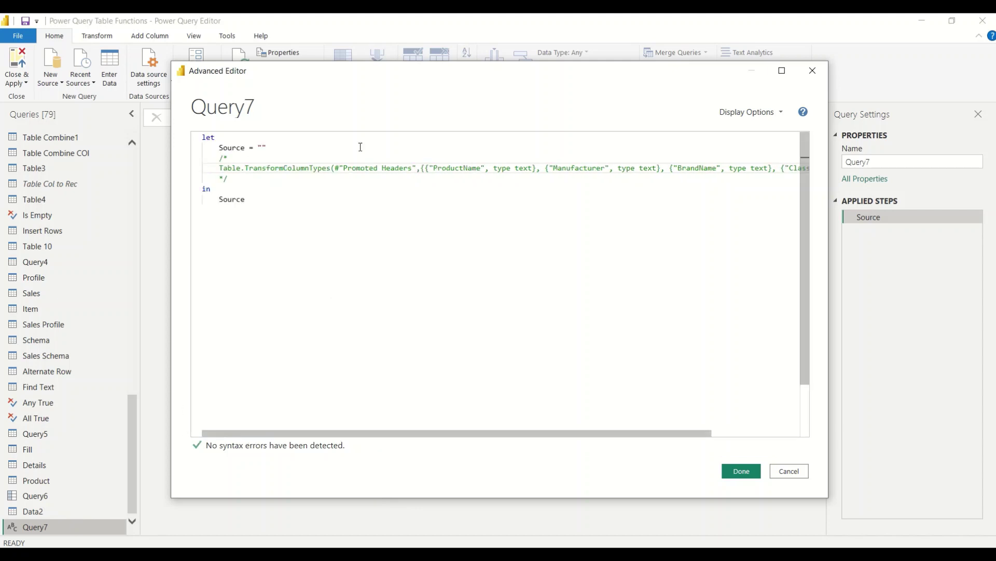
Replace the empty quotes with Table.SelectColumns(Product, {" using autocomplete
{"action": "left_click", "coordinate": [269, 148]}
{"action": "key", "text": "BackSpace"}
{"action": "key", "text": "BackSpace"}
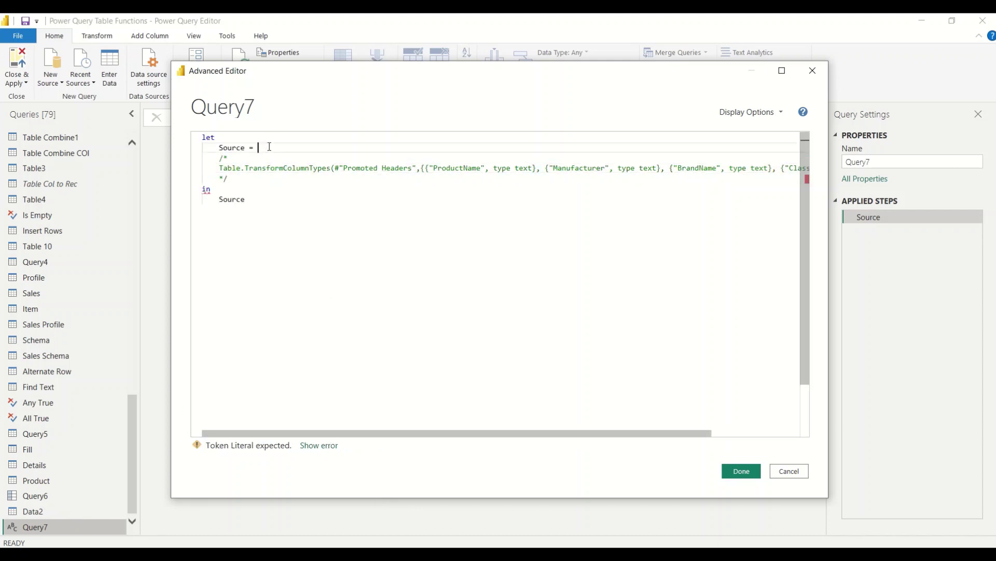
{"action": "type", "text": "Tabl"}
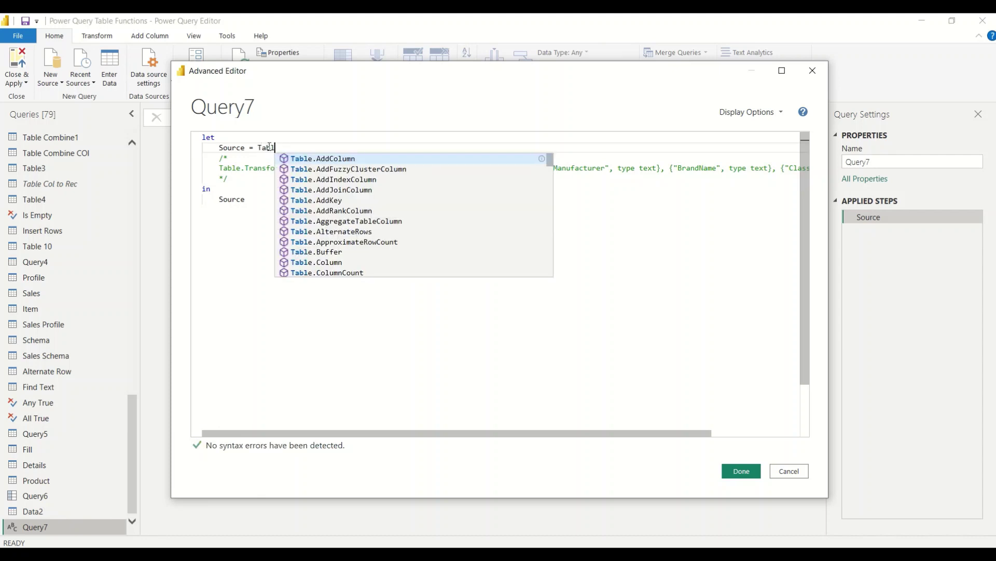
{"action": "type", "text": "e.Select"}
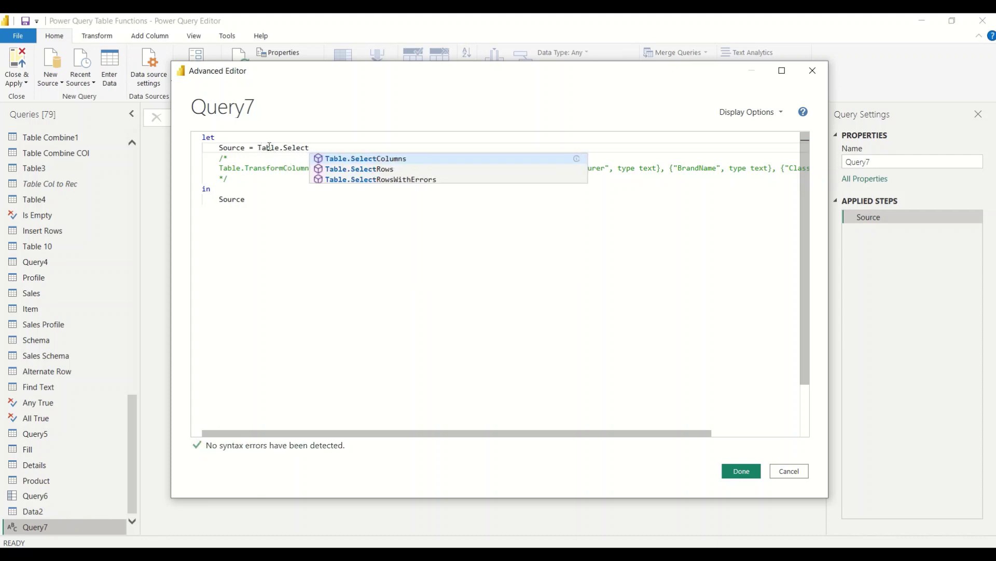
{"action": "key", "text": "Tab"}
{"action": "type", "text": "("}
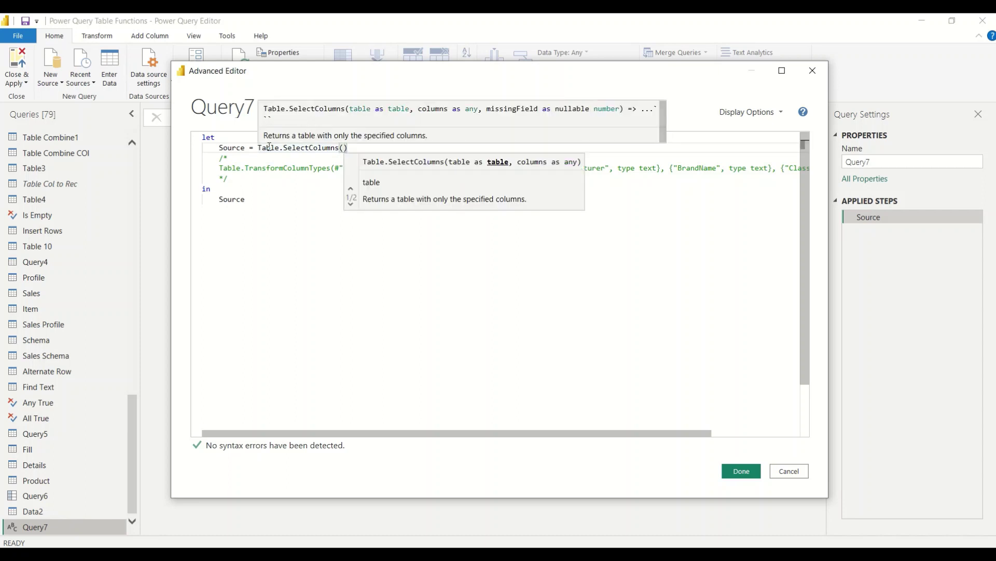
{"action": "type", "text": "Pr"}
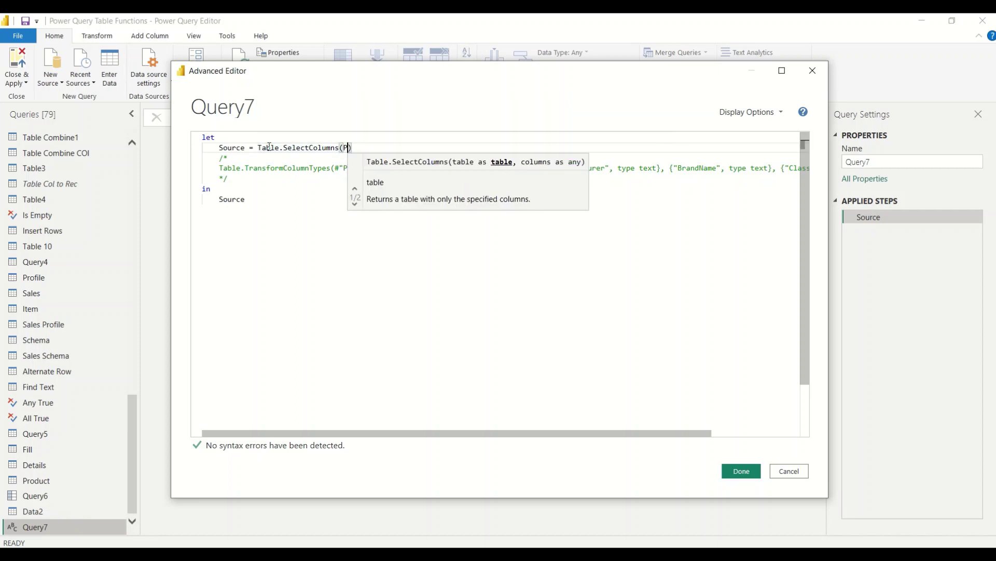
{"action": "key", "text": "Down"}
{"action": "key", "text": "Down"}
{"action": "key", "text": "Down"}
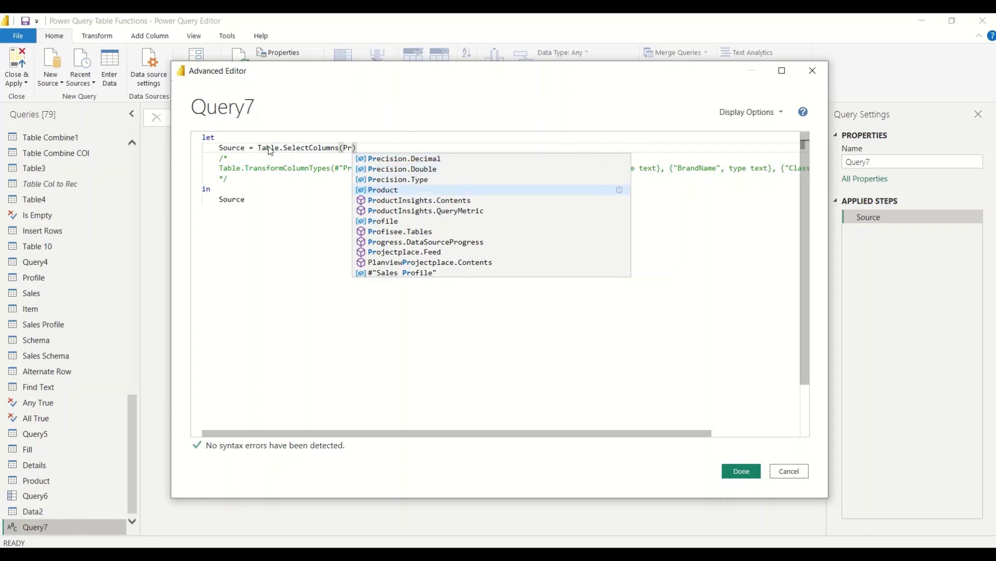
{"action": "key", "text": "Return"}
{"action": "type", "text": ", "}
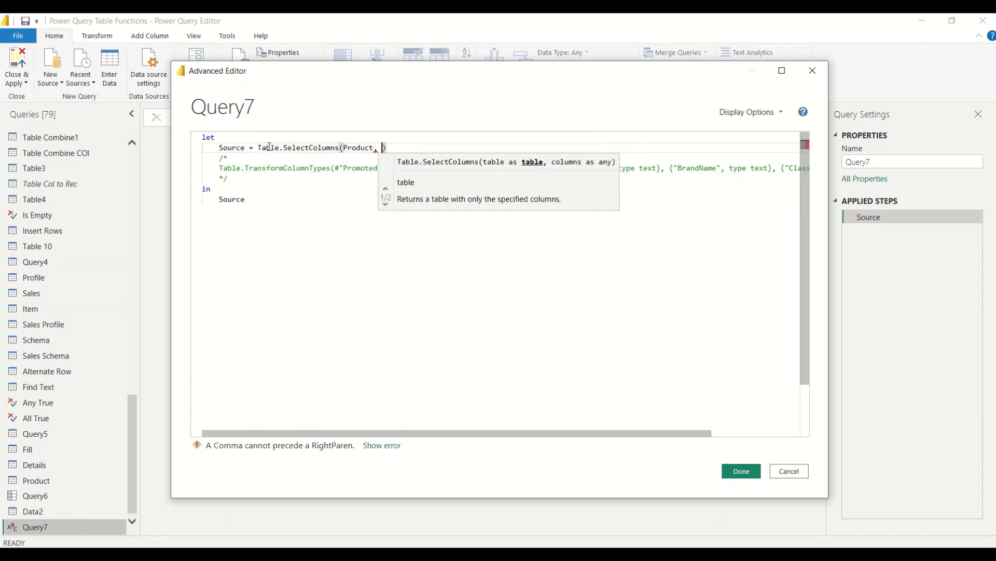
{"action": "type", "text": "{\""}
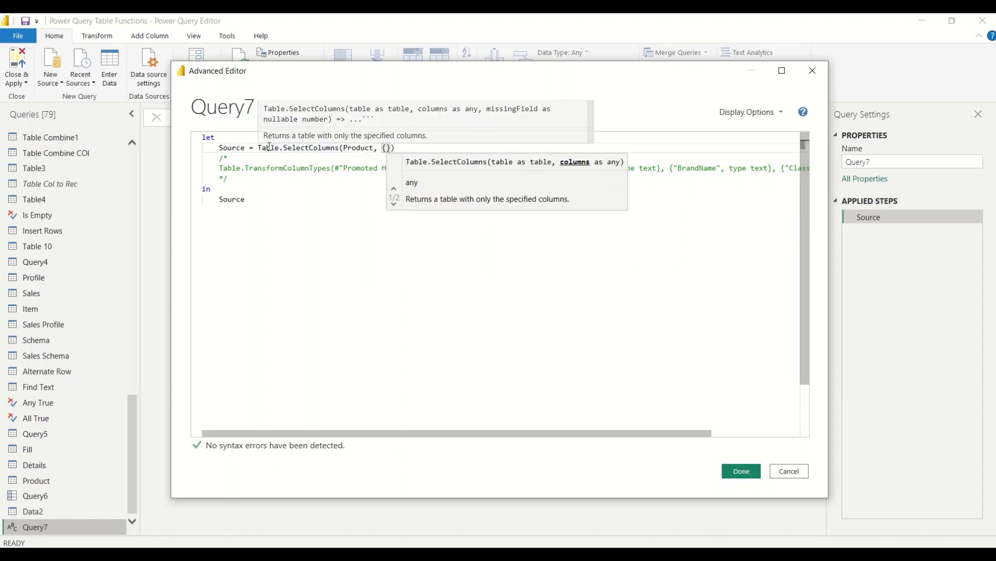
{"action": "left_click", "coordinate": [469, 201]}
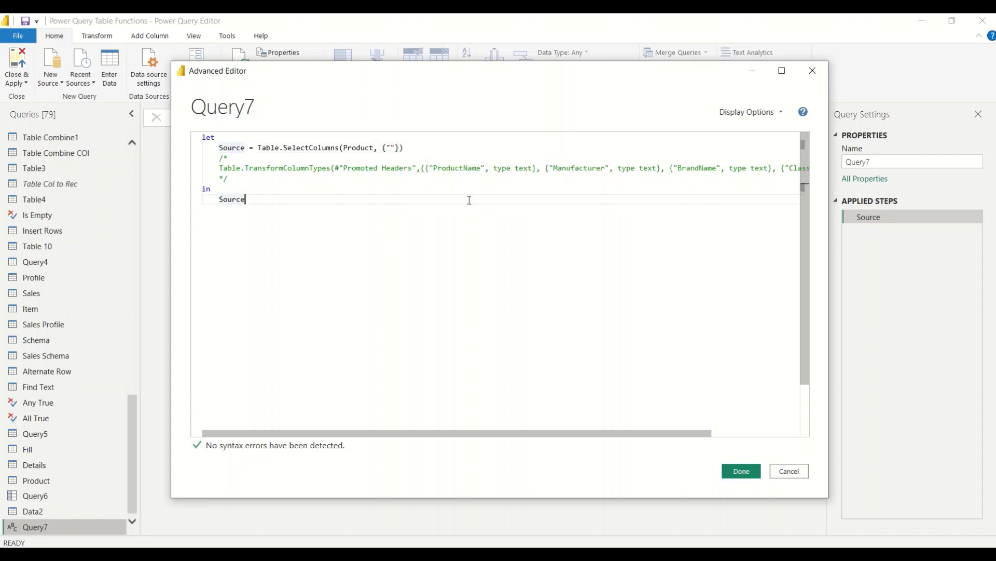
Copy ProductName from the comment into the column list and apply the code
{"action": "double_click", "coordinate": [451, 168]}
{"action": "key", "text": "ctrl+c"}
{"action": "left_click", "coordinate": [390, 148]}
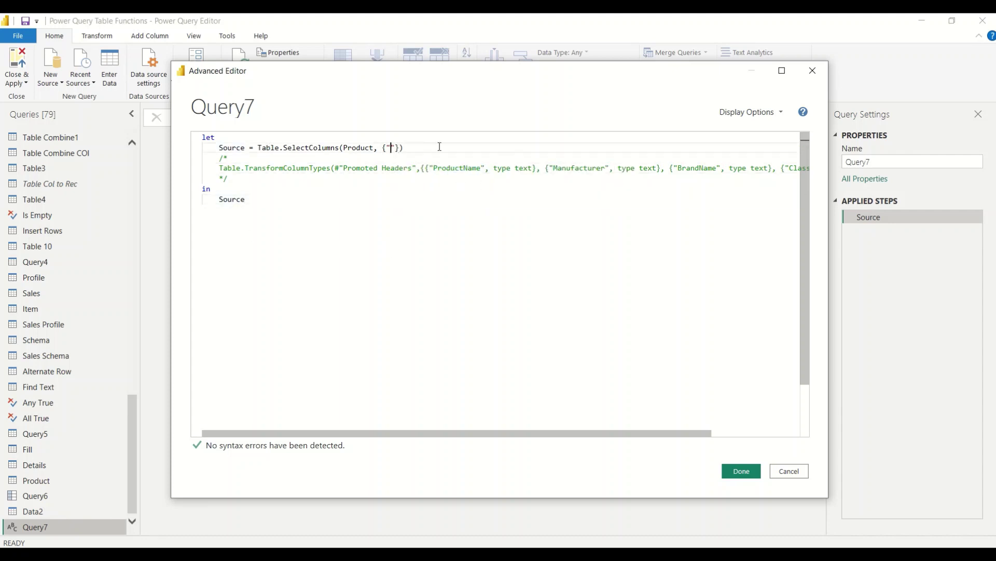
{"action": "key", "text": "ctrl+v"}
{"action": "key", "text": "End"}
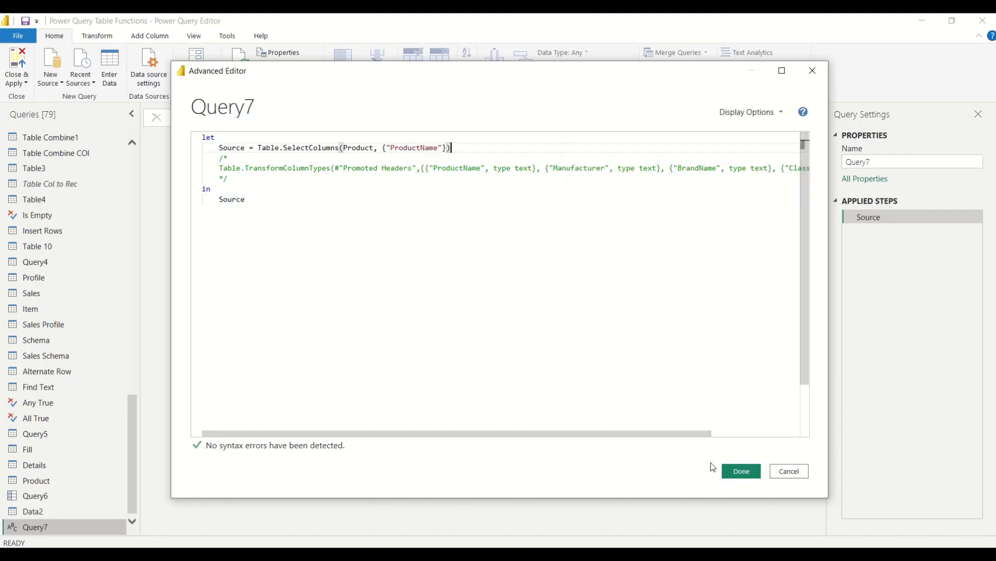
{"action": "left_click", "coordinate": [736, 470]}
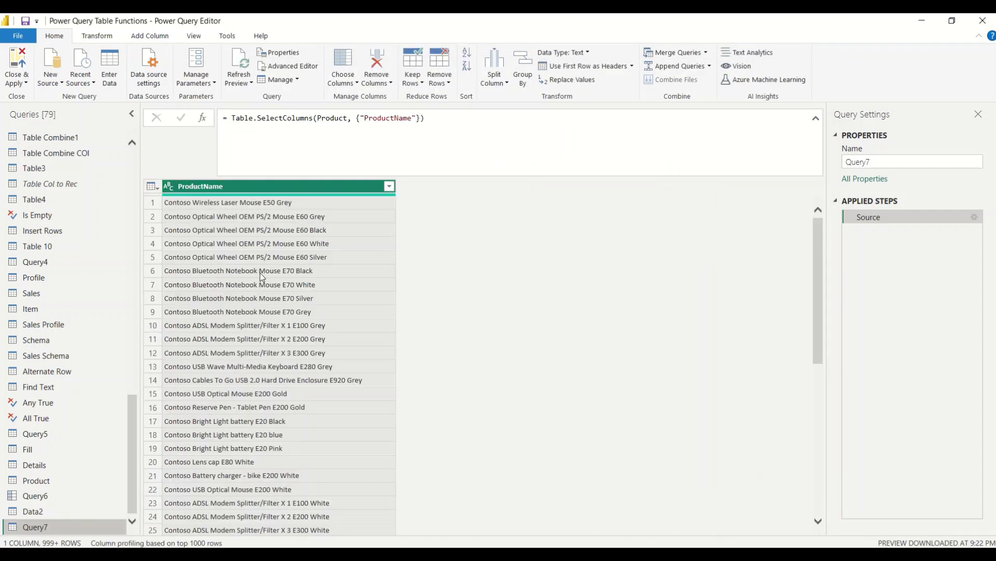
In Query7's Advanced Editor, append unquoted Manufacturer after "ProductName" in the column list and apply
{"action": "scroll", "coordinate": [269, 312], "scroll_direction": "down", "scroll_amount": 8}
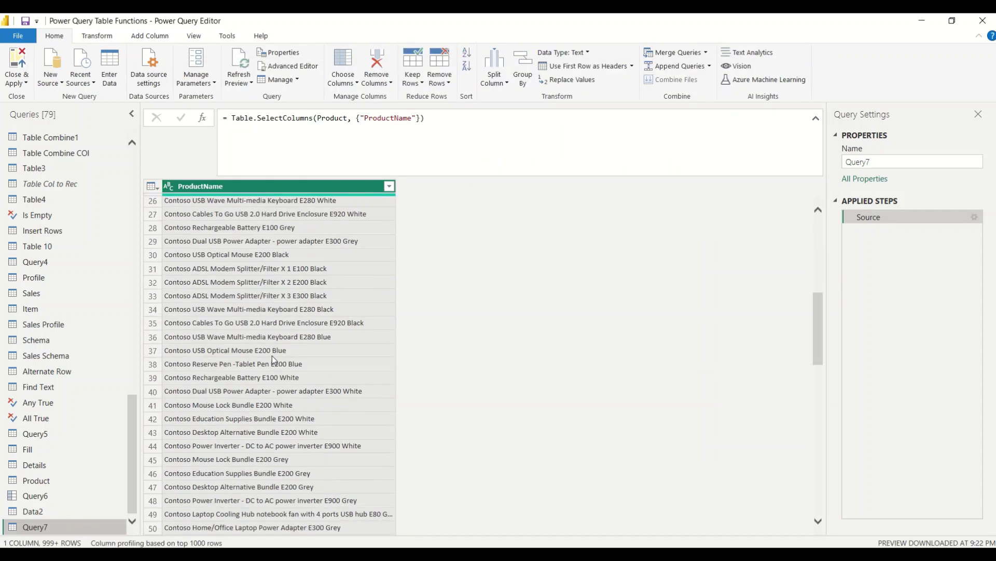
{"action": "scroll", "coordinate": [273, 359], "scroll_direction": "up", "scroll_amount": 8}
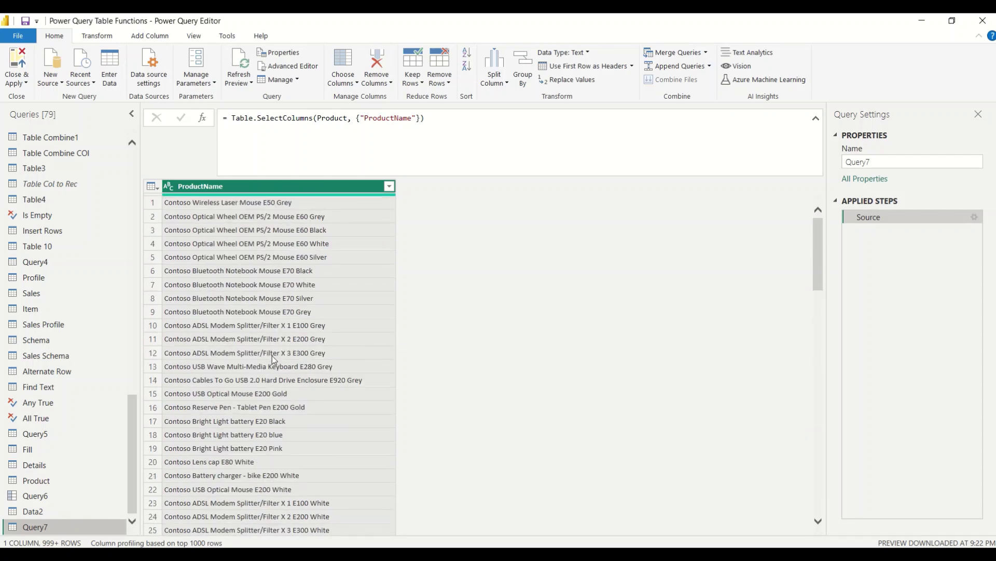
{"action": "scroll", "coordinate": [212, 366], "scroll_direction": "down", "scroll_amount": 7}
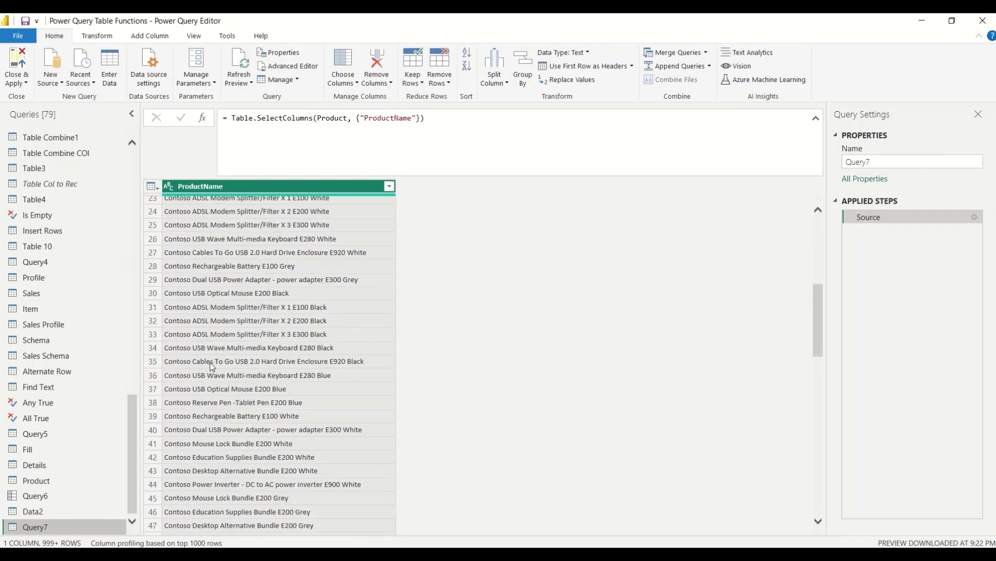
{"action": "scroll", "coordinate": [212, 366], "scroll_direction": "down", "scroll_amount": 4}
{"action": "right_click", "coordinate": [58, 527]}
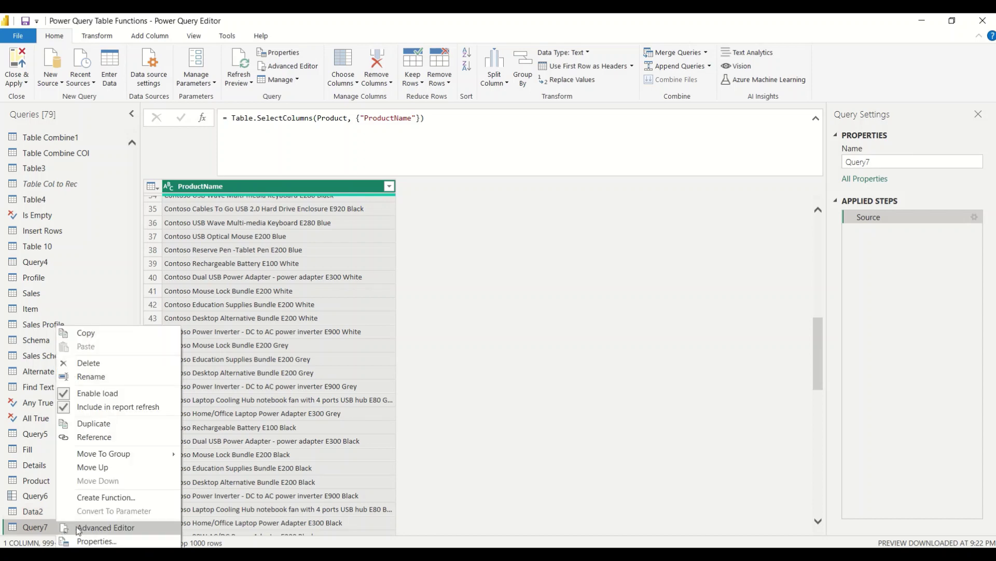
{"action": "left_click", "coordinate": [78, 527]}
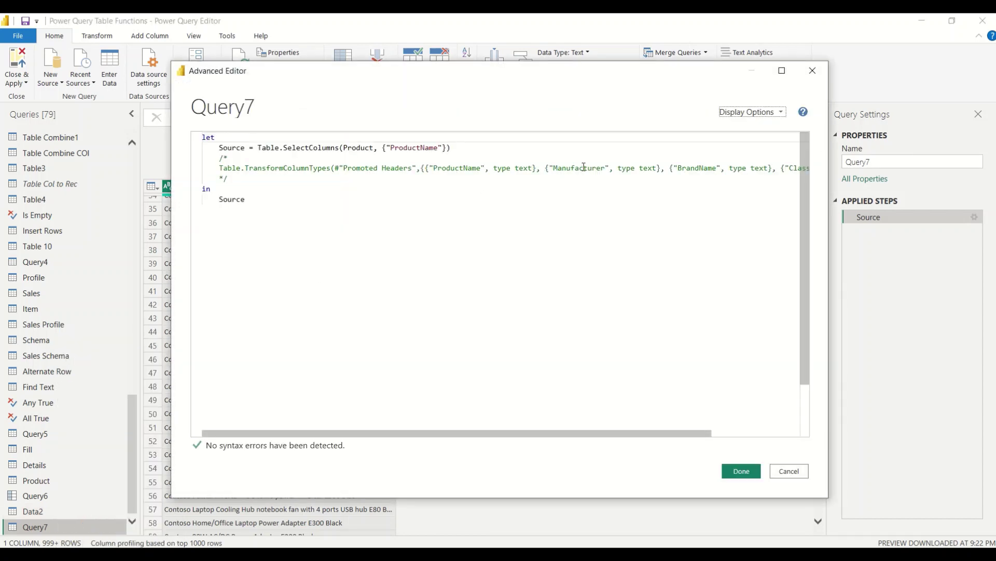
{"action": "double_click", "coordinate": [584, 168]}
{"action": "left_click", "coordinate": [443, 147]}
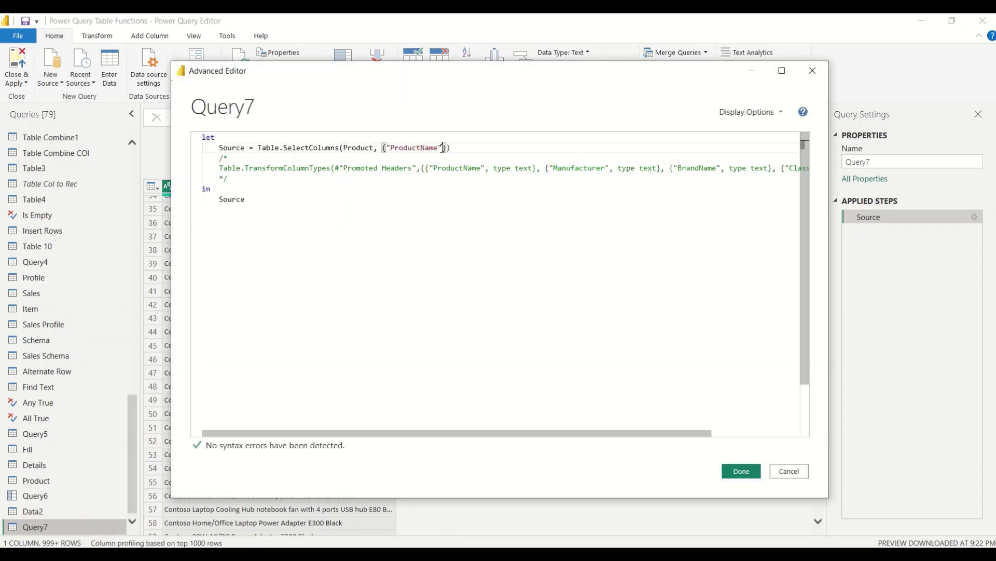
{"action": "type", "text": ","}
{"action": "key", "text": "ctrl+v"}
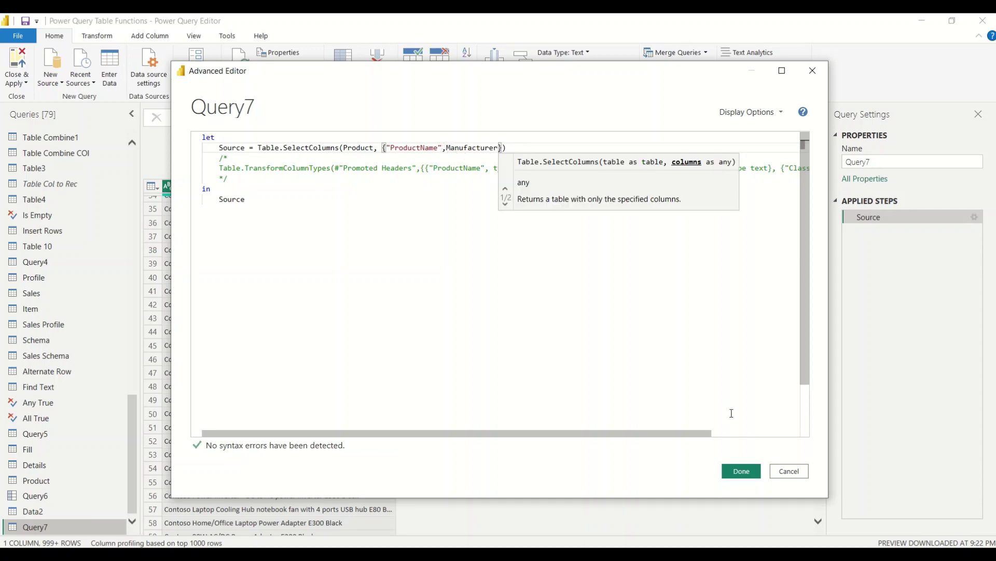
{"action": "left_click", "coordinate": [741, 470]}
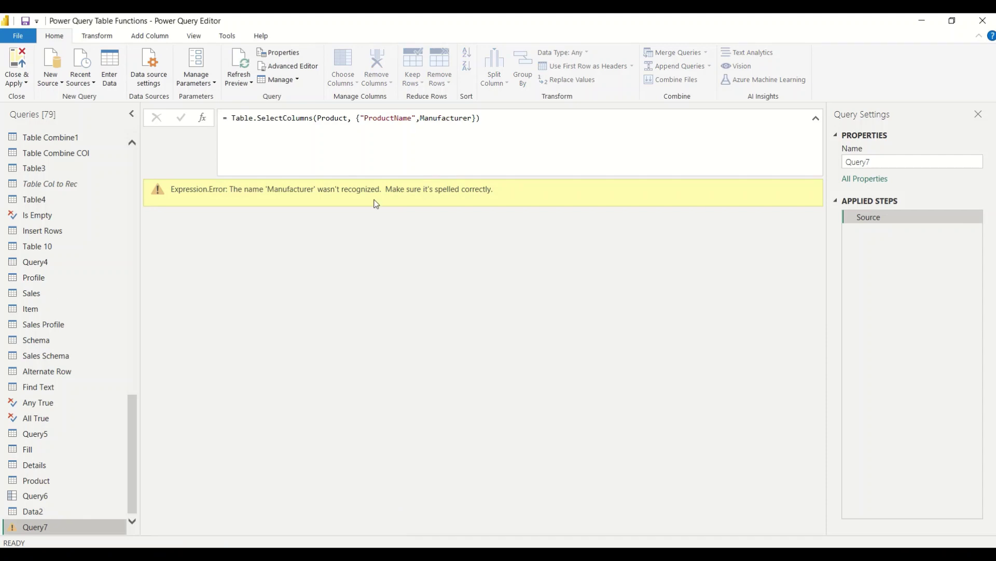
Wrap Manufacturer in quotes in Query7's formula bar and commit the formula
{"action": "left_click", "coordinate": [420, 121]}
{"action": "type", "text": "\""}
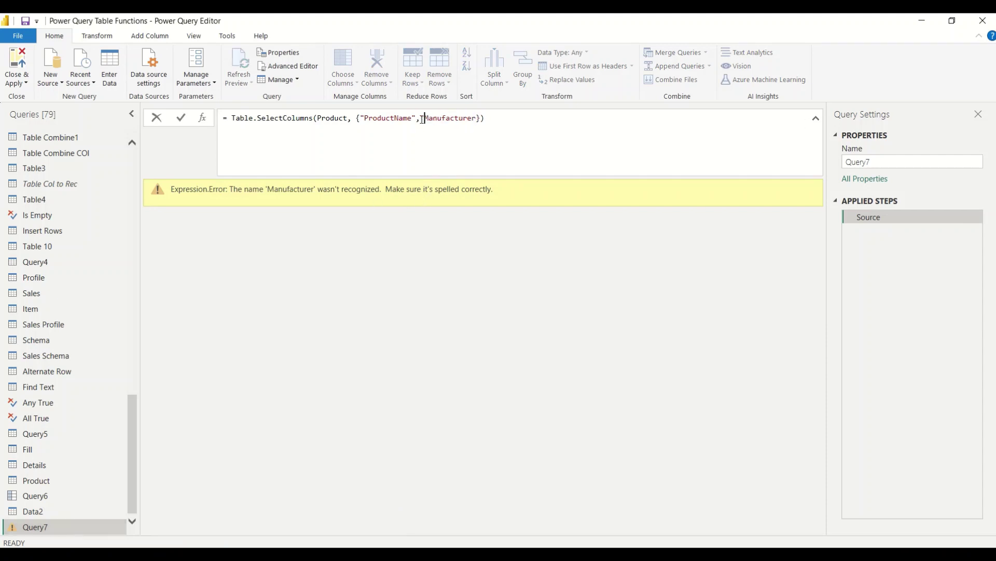
{"action": "left_click", "coordinate": [476, 119]}
{"action": "type", "text": "\""}
{"action": "key", "text": "Return"}
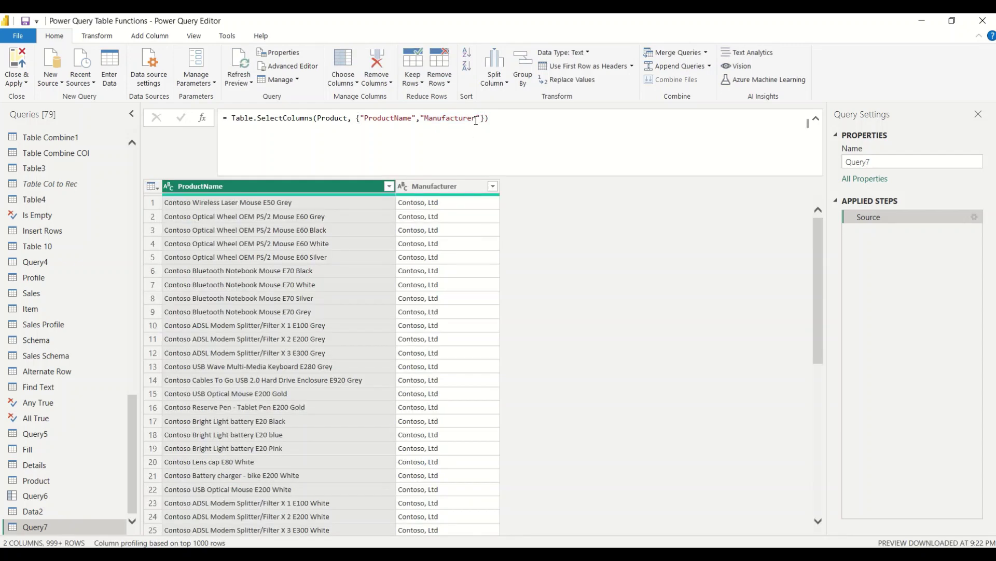
Misspell the column as "Manufacturers" to trigger a column-not-found error
{"action": "left_click", "coordinate": [476, 120]}
{"action": "type", "text": "w"}
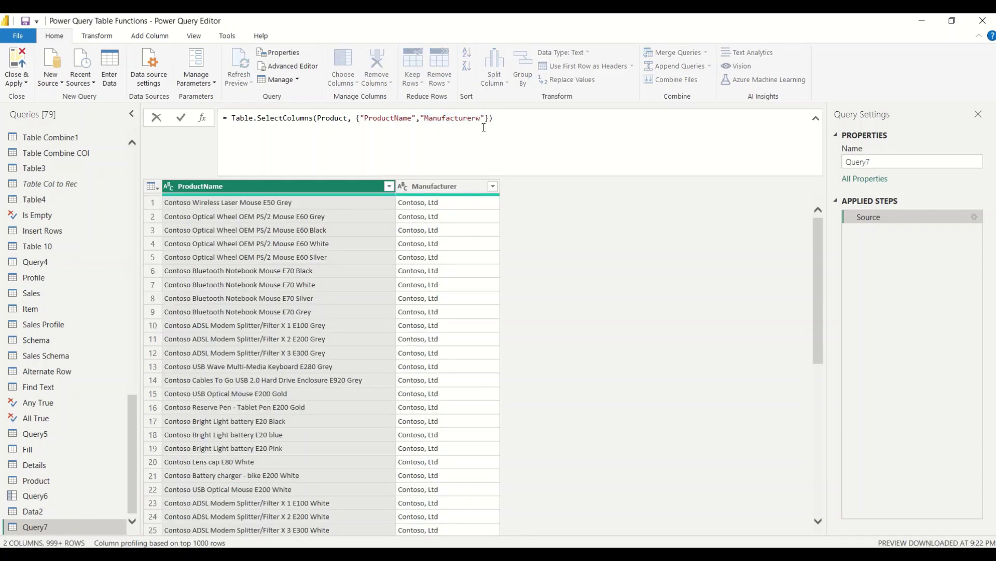
{"action": "key", "text": "Return"}
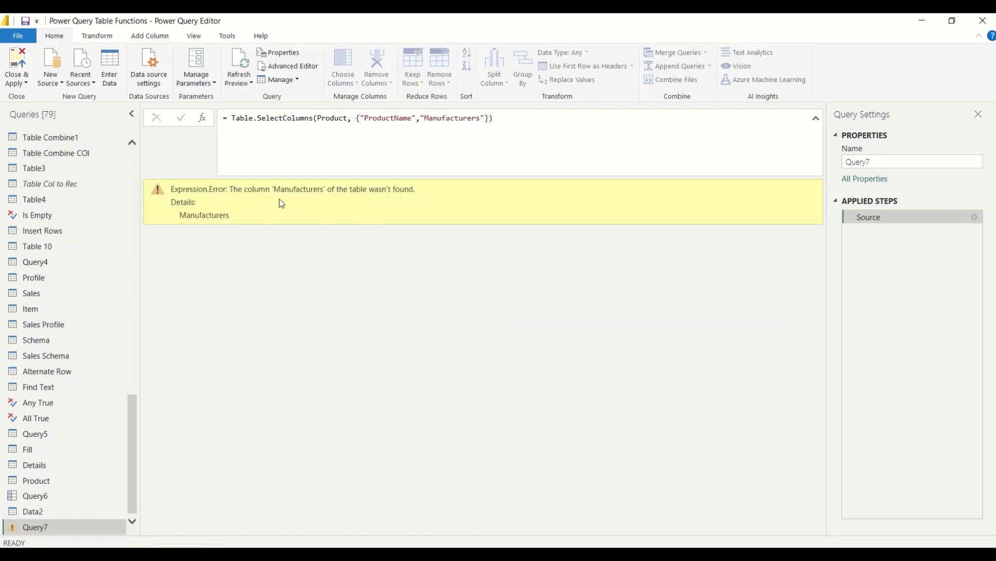
{"action": "key", "text": "alt+Tab"}
{"action": "key", "text": "alt+Tab"}
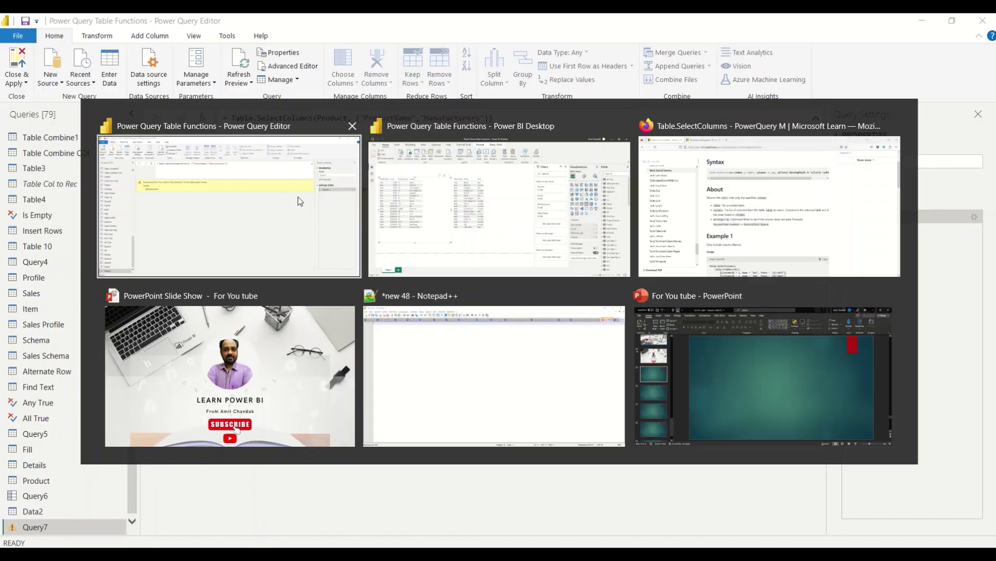
Copy MissingField.UseNull from Example 4 of the Table.SelectColumns docs for use in Query7
{"action": "scroll", "coordinate": [363, 296], "scroll_direction": "down", "scroll_amount": 10}
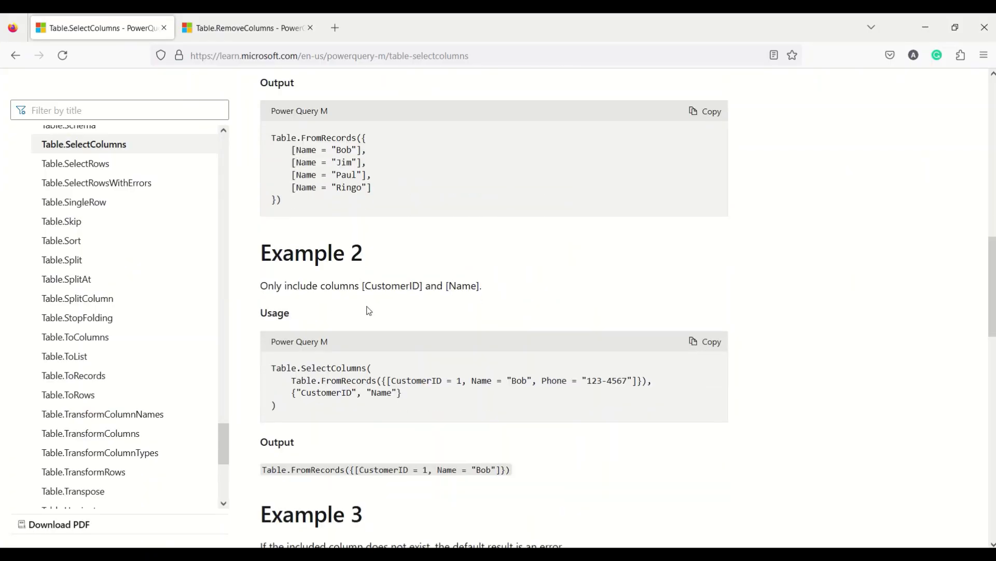
{"action": "scroll", "coordinate": [395, 382], "scroll_direction": "down", "scroll_amount": 8}
{"action": "double_click", "coordinate": [340, 457]}
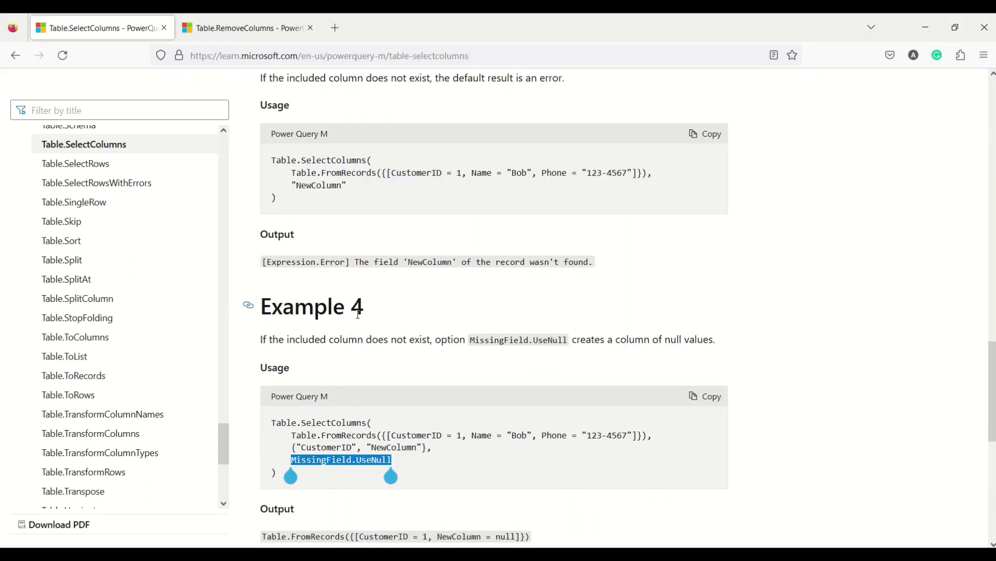
{"action": "scroll", "coordinate": [356, 312], "scroll_direction": "down", "scroll_amount": 1}
{"action": "scroll", "coordinate": [355, 311], "scroll_direction": "down", "scroll_amount": 2}
{"action": "left_click", "coordinate": [400, 326]}
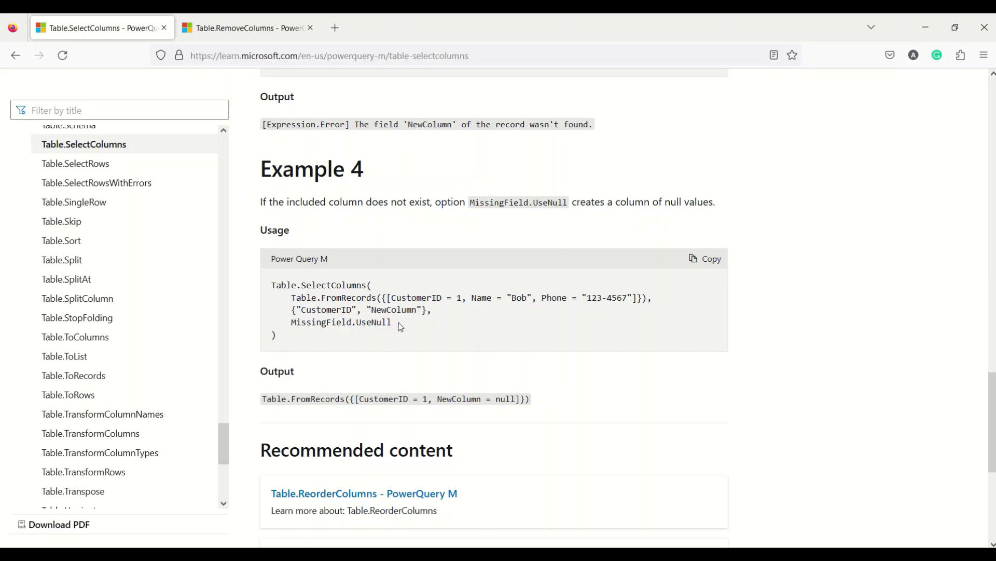
{"action": "left_click_drag", "start_coordinate": [403, 328], "coordinate": [293, 325]}
{"action": "key", "text": "ctrl+c"}
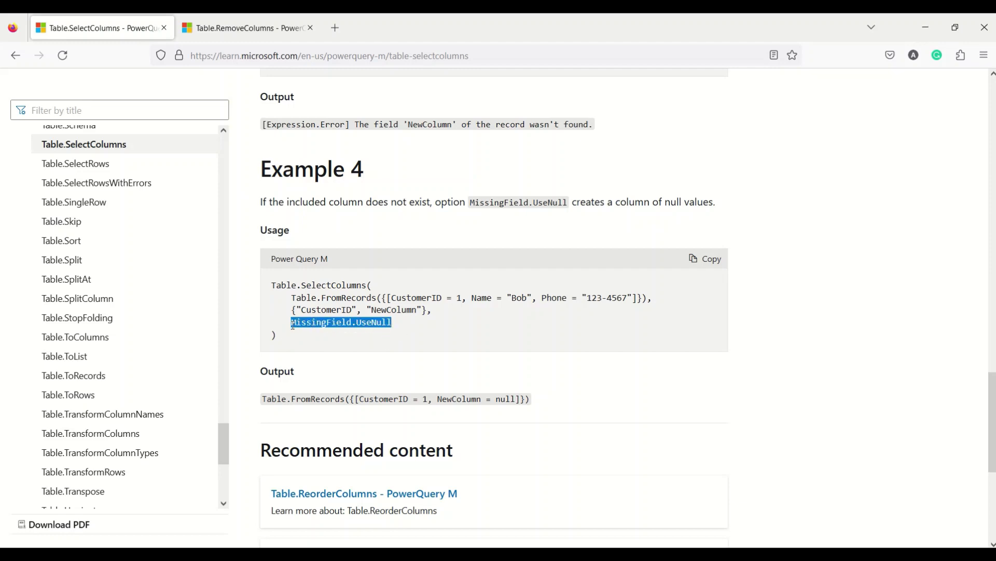
{"action": "key", "text": "alt+Tab"}
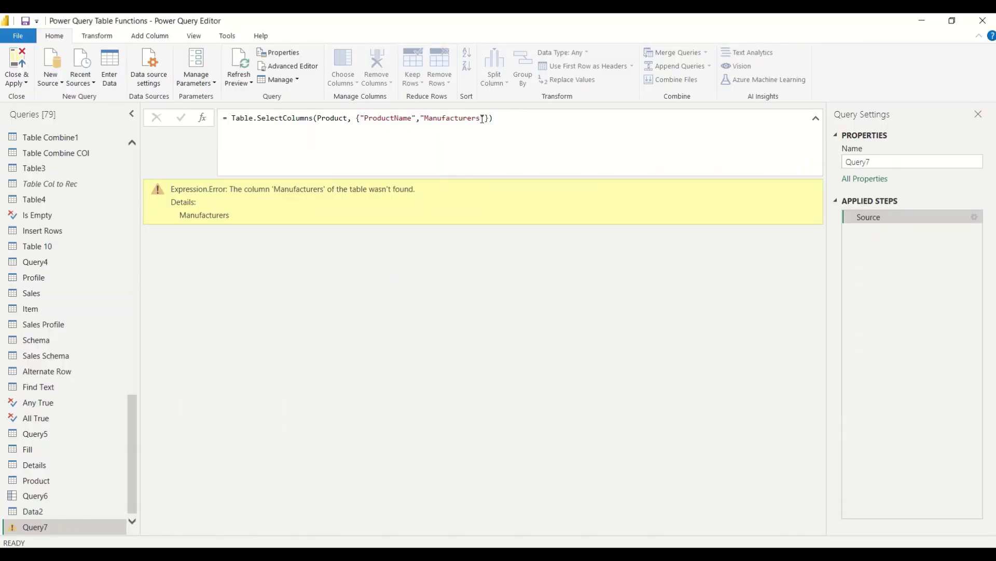
Add MissingField.UseNull as the third Table.SelectColumns argument, giving nulls for Manufacturers
{"action": "left_click", "coordinate": [490, 118]}
{"action": "type", "text": ","}
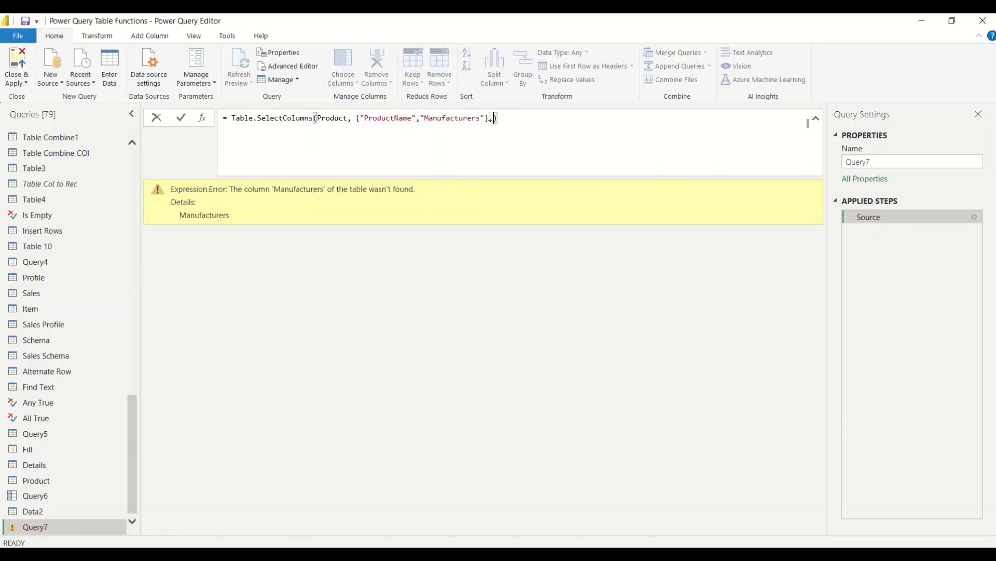
{"action": "key", "text": "ctrl+v"}
{"action": "key", "text": "Return"}
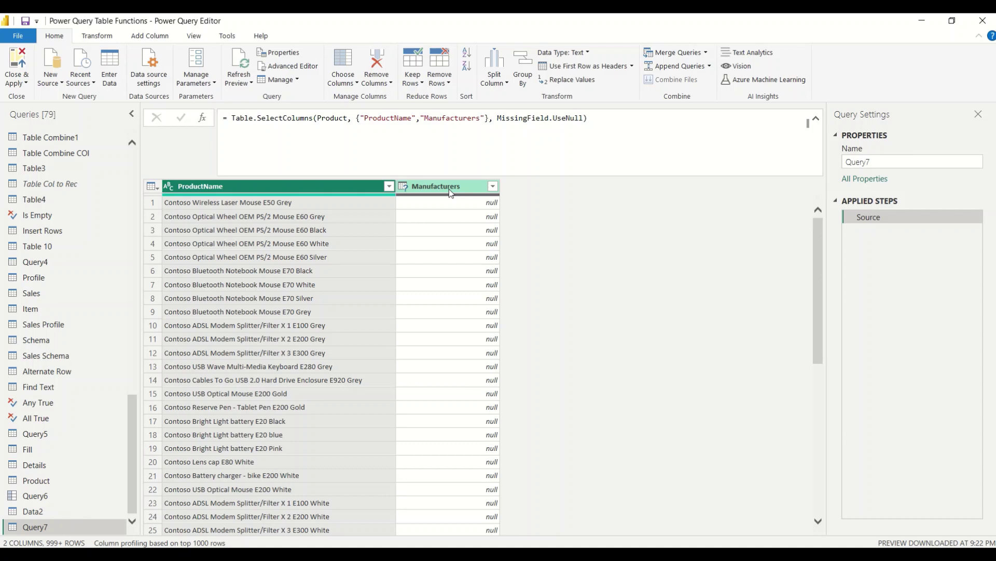
Remove the extra s so the column reads "Manufacturer" and shows real values
{"action": "scroll", "coordinate": [470, 279], "scroll_direction": "down", "scroll_amount": 7}
{"action": "scroll", "coordinate": [471, 283], "scroll_direction": "down", "scroll_amount": 4}
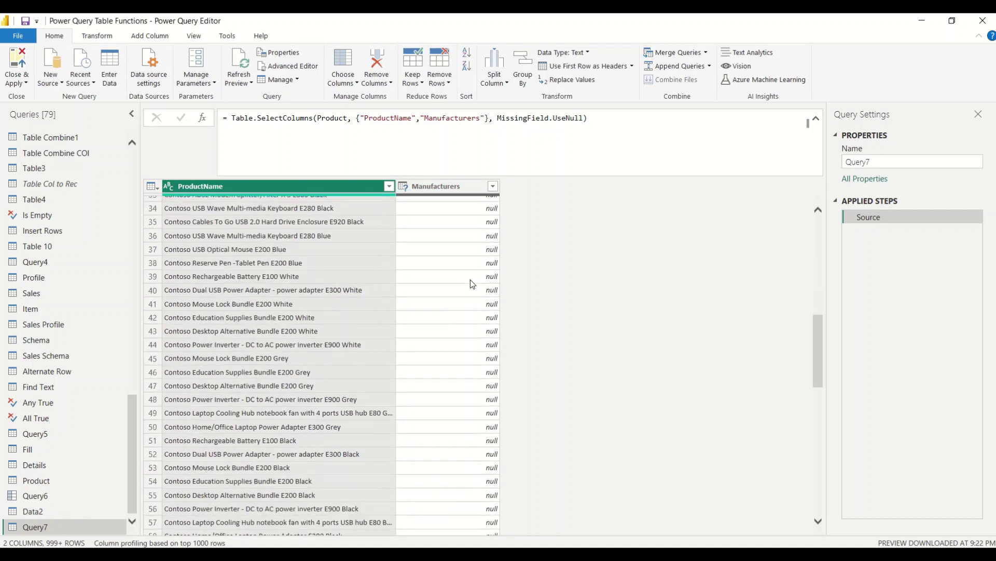
{"action": "double_click", "coordinate": [510, 119]}
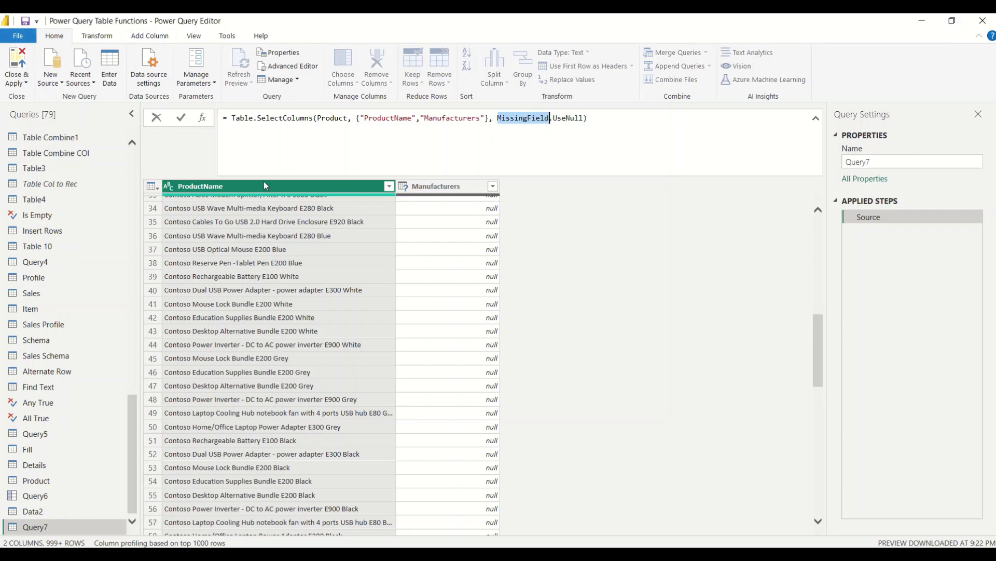
{"action": "left_click", "coordinate": [483, 120]}
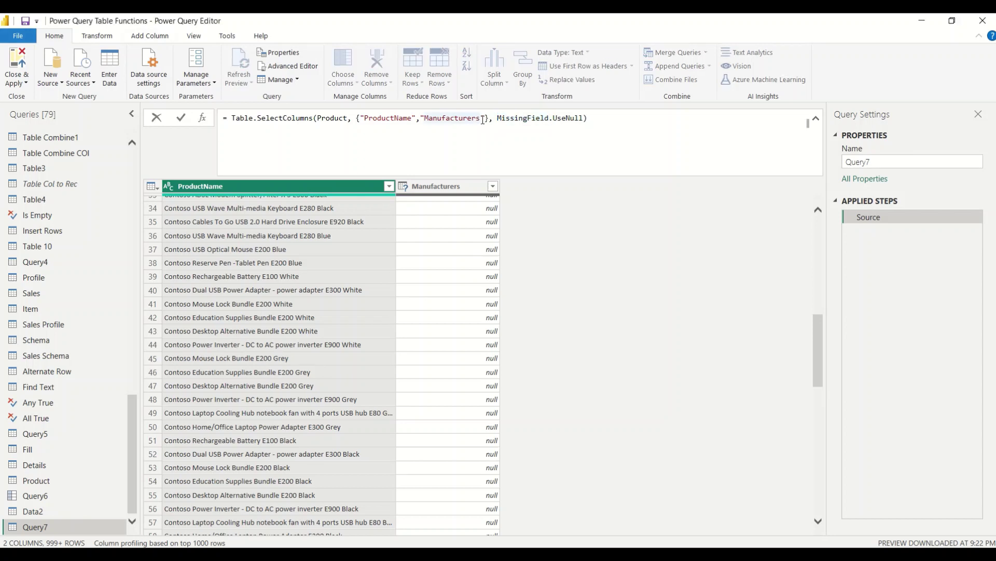
{"action": "key", "text": "BackSpace"}
{"action": "key", "text": "Return"}
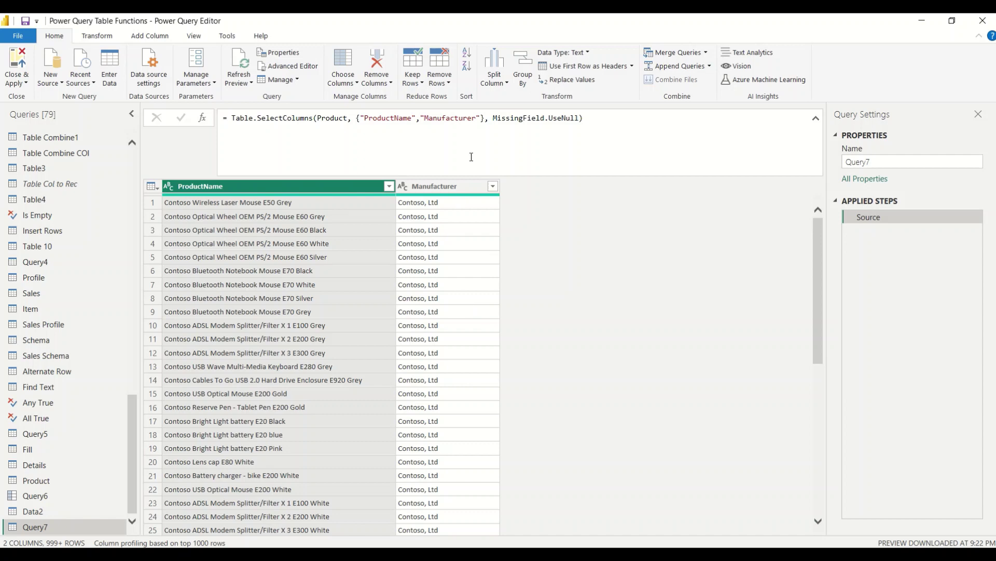
Append "A1" to Query7's selected-column list so it appears as a null-filled column
{"action": "left_click", "coordinate": [484, 119]}
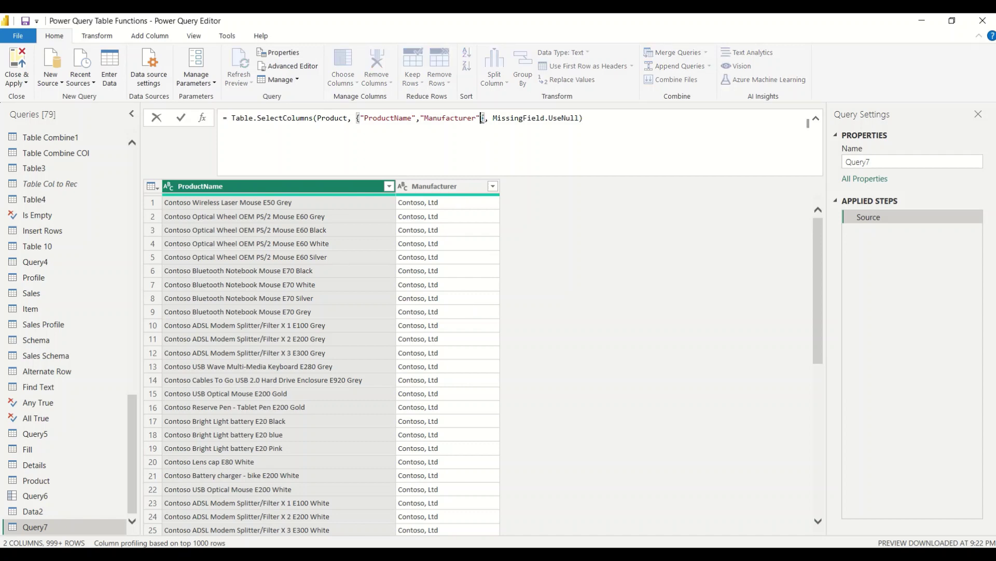
{"action": "type", "text": ", \"A"}
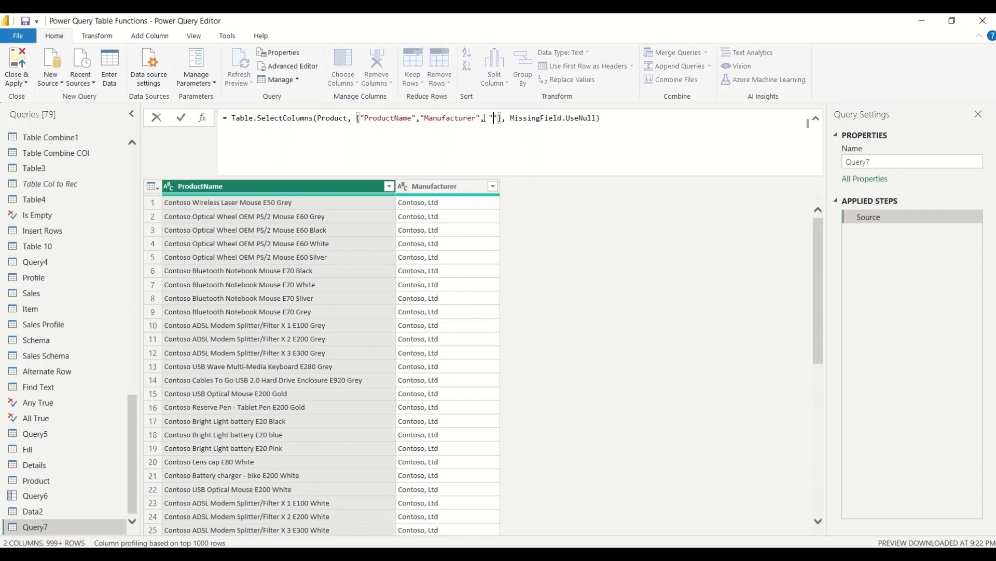
{"action": "type", "text": "1"}
{"action": "key", "text": "Return"}
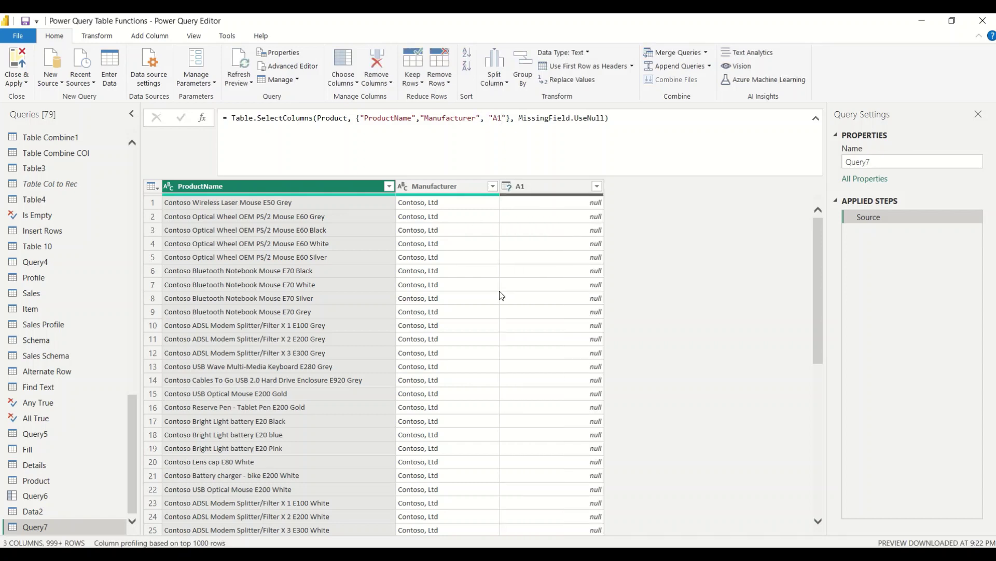
{"action": "left_click", "coordinate": [506, 118]}
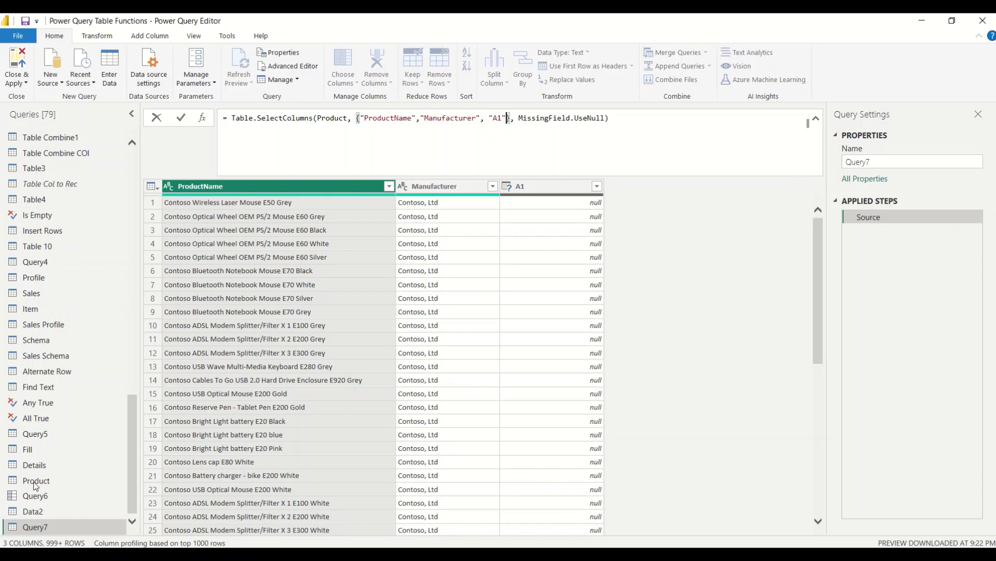
In Query7's Advanced Editor, start a new step _1 = Table.SelectColumns( after Source
{"action": "right_click", "coordinate": [35, 532]}
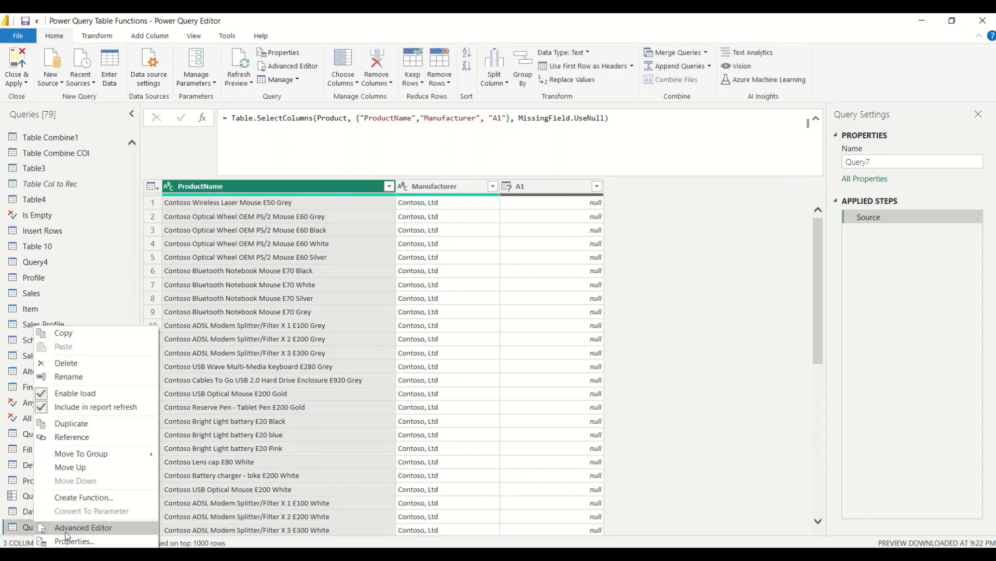
{"action": "left_click", "coordinate": [77, 527]}
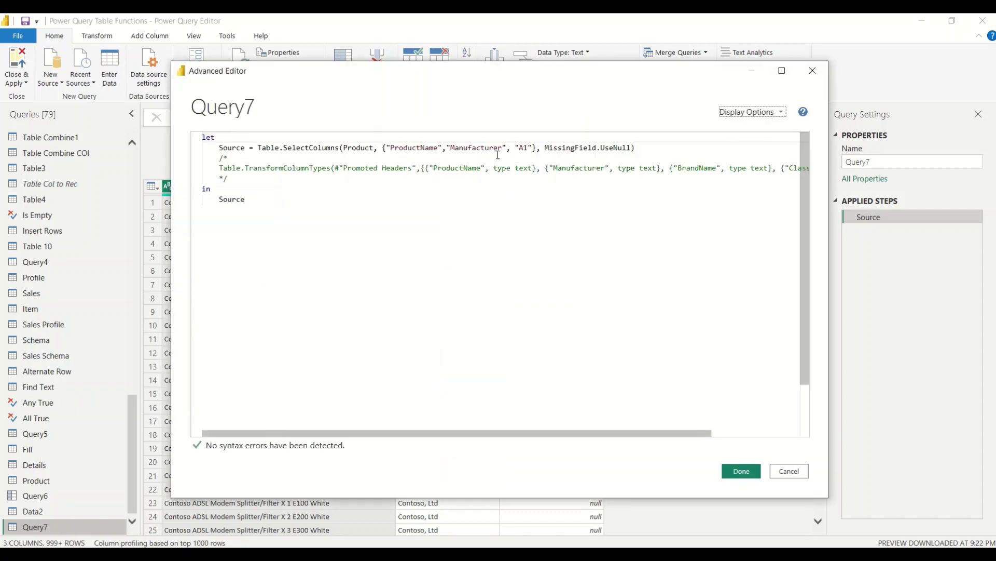
{"action": "left_click", "coordinate": [645, 148]}
{"action": "type", "text": ","}
{"action": "key", "text": "Return"}
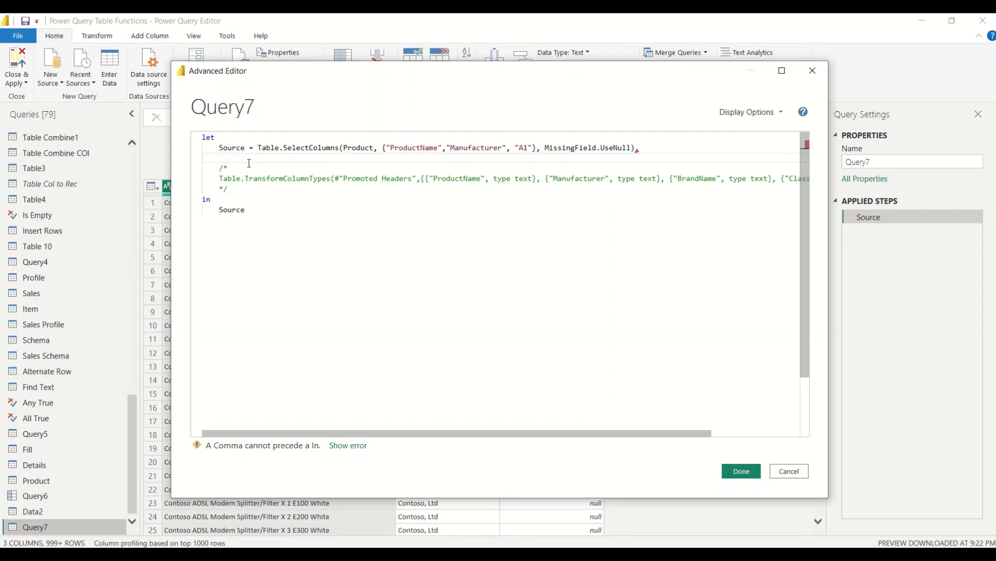
{"action": "type", "text": "_1="}
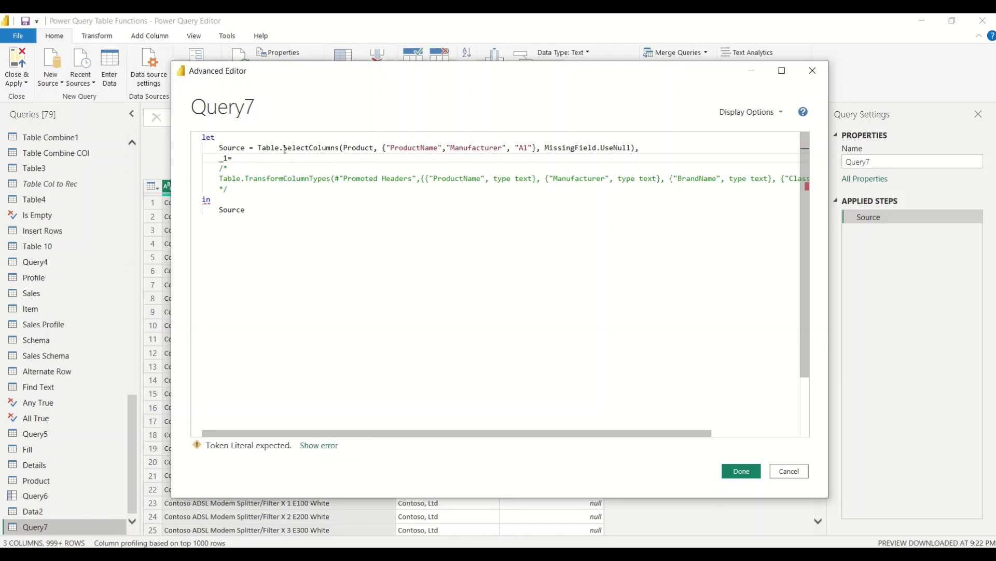
{"action": "left_click_drag", "start_coordinate": [253, 147], "coordinate": [343, 148]}
{"action": "key", "text": "ctrl+c"}
{"action": "left_click", "coordinate": [250, 164]}
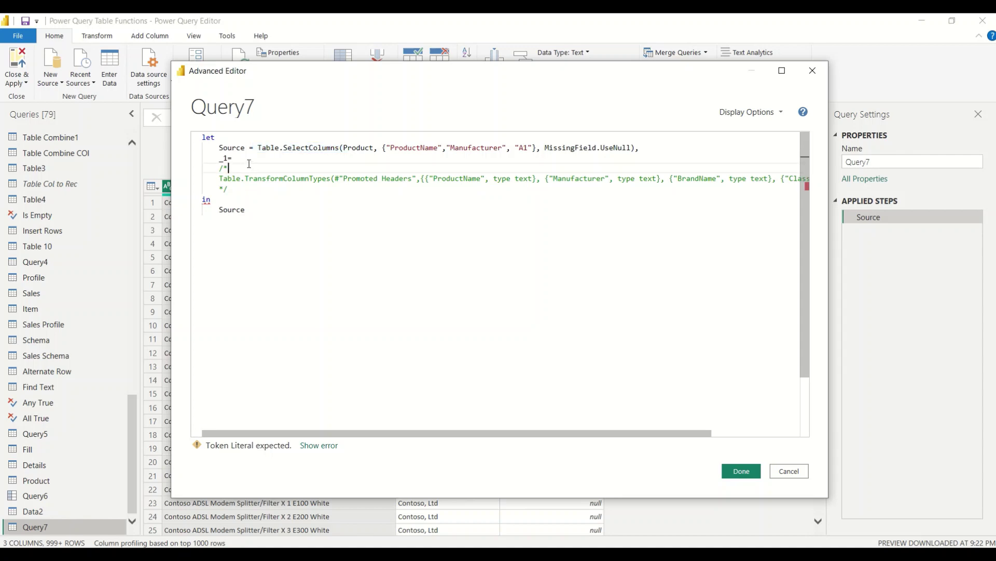
{"action": "left_click", "coordinate": [249, 158]}
{"action": "key", "text": "ctrl+v"}
Complete the step as _1 = Table.SelectColumns(Source, "ProductName")
{"action": "double_click", "coordinate": [231, 148]}
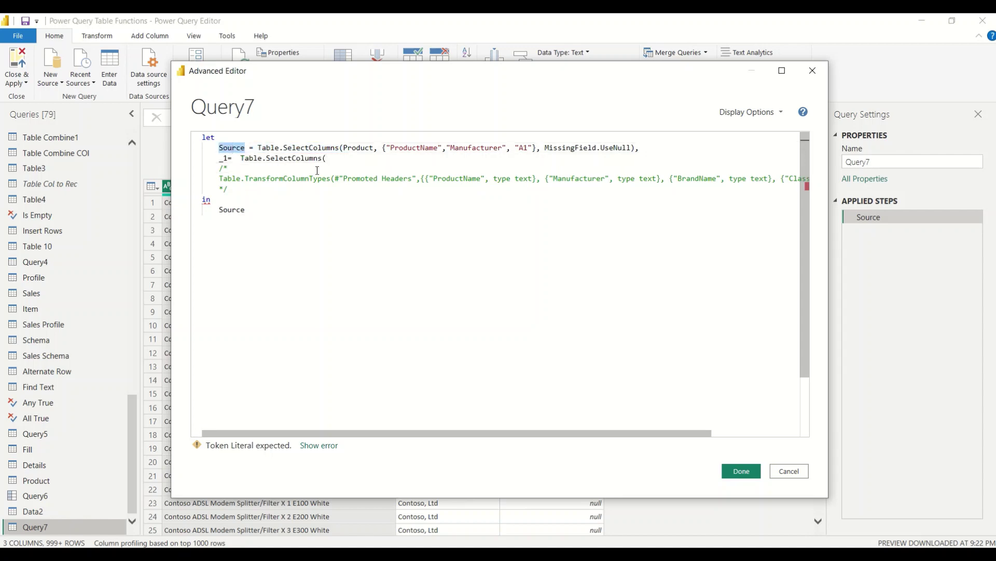
{"action": "key", "text": "ctrl+c"}
{"action": "left_click", "coordinate": [332, 159]}
{"action": "key", "text": "ctrl+v"}
{"action": "type", "text": ","}
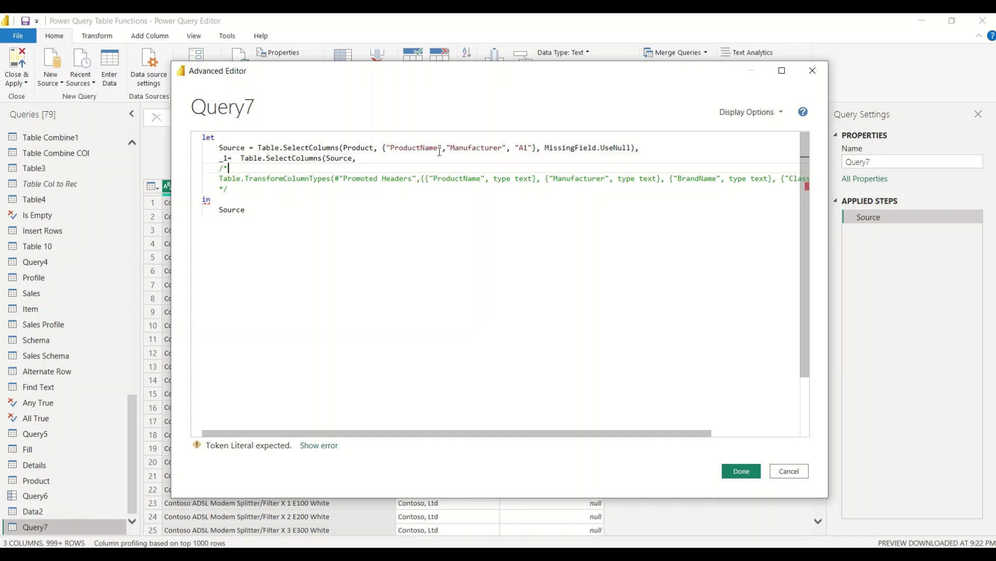
{"action": "left_click_drag", "start_coordinate": [439, 147], "coordinate": [387, 147]}
{"action": "key", "text": "ctrl+c"}
{"action": "left_click", "coordinate": [372, 160]}
{"action": "key", "text": "ctrl+v"}
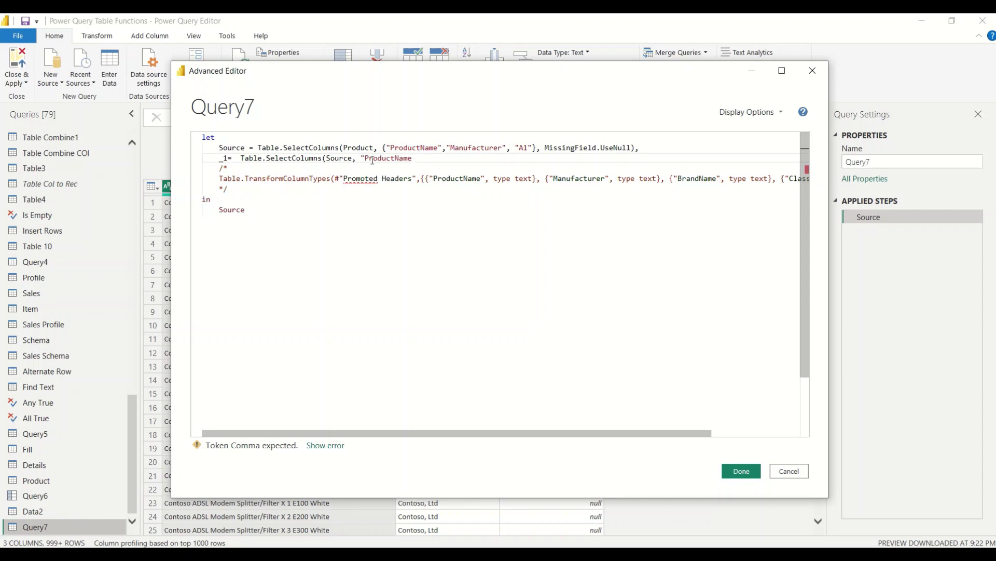
{"action": "type", "text": ")"}
{"action": "type", "text": "\""}
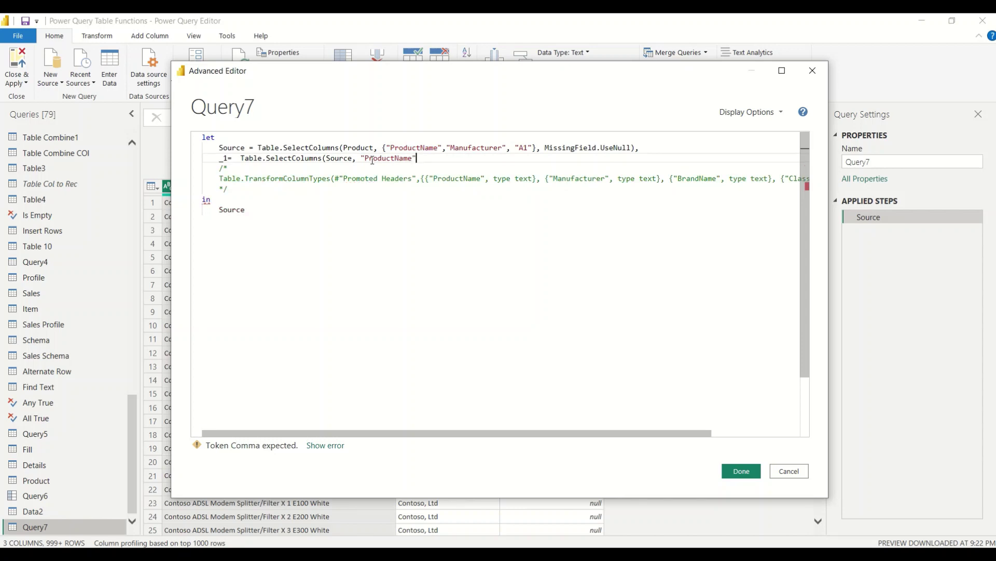
{"action": "type", "text": ")"}
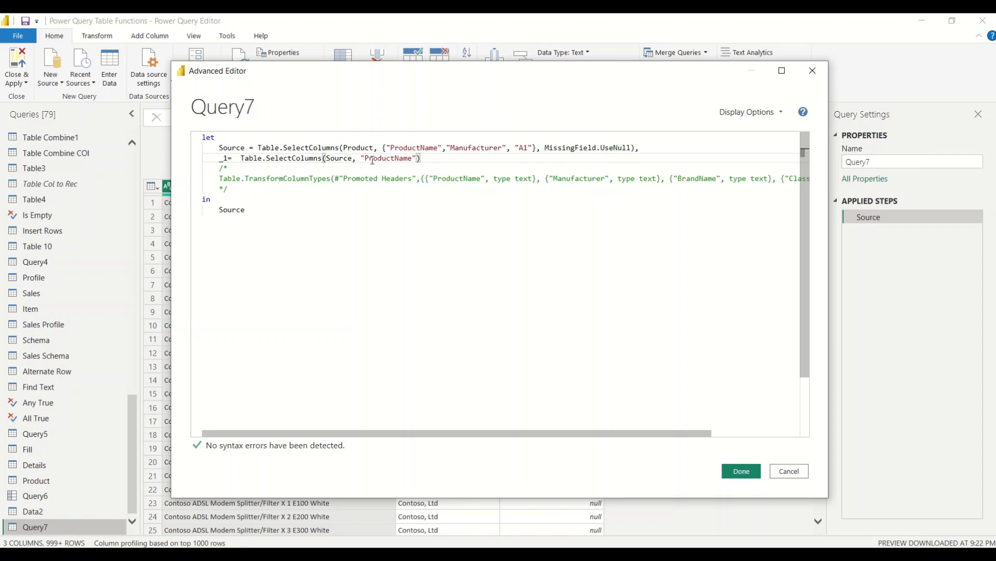
Make _1 the query's output in the 'in' line and save the code
{"action": "double_click", "coordinate": [224, 158]}
{"action": "double_click", "coordinate": [237, 209]}
{"action": "key", "text": "ctrl+v"}
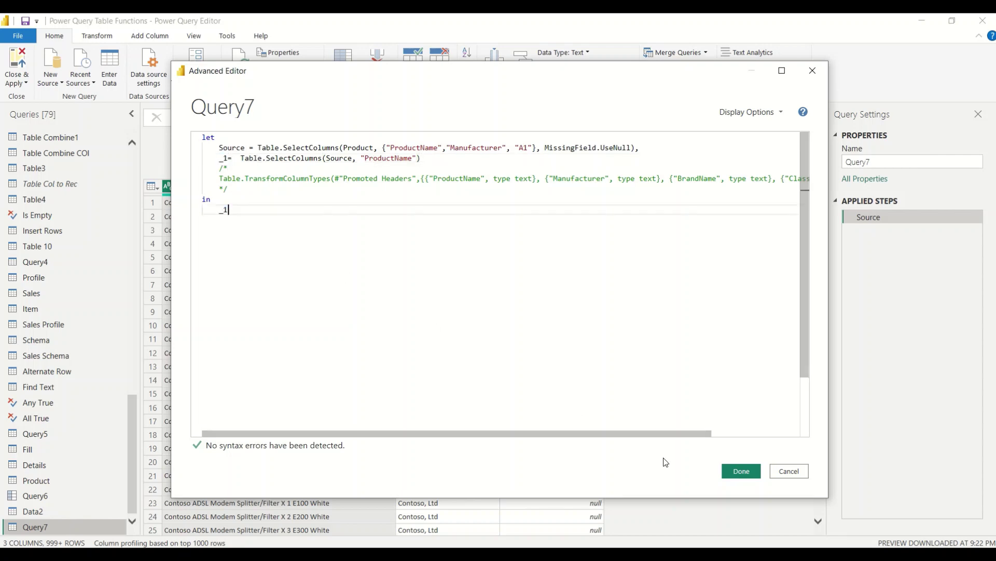
{"action": "left_click", "coordinate": [741, 471]}
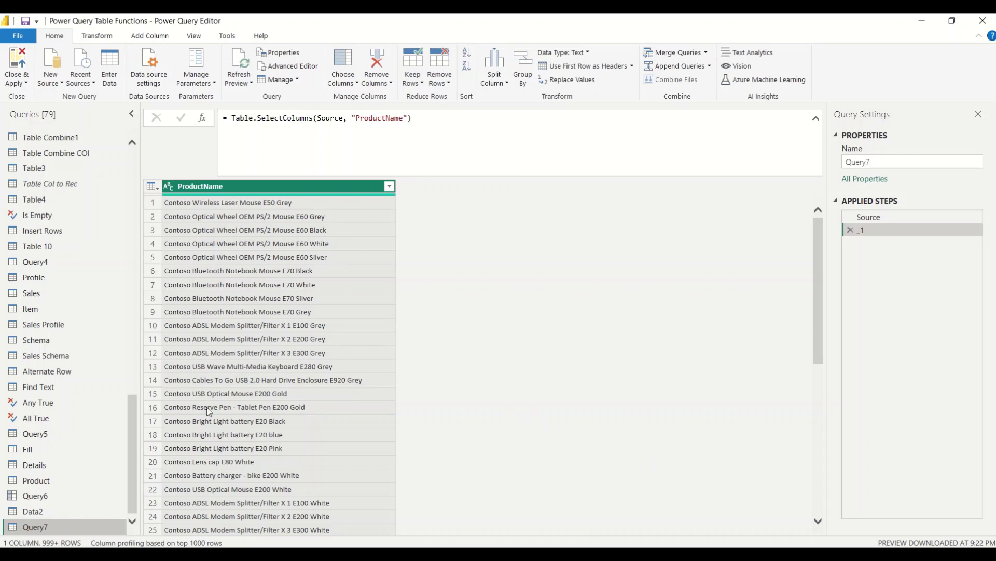
Create a new blank query and rename Query7 to 'Select Columns'
{"action": "left_click", "coordinate": [54, 83]}
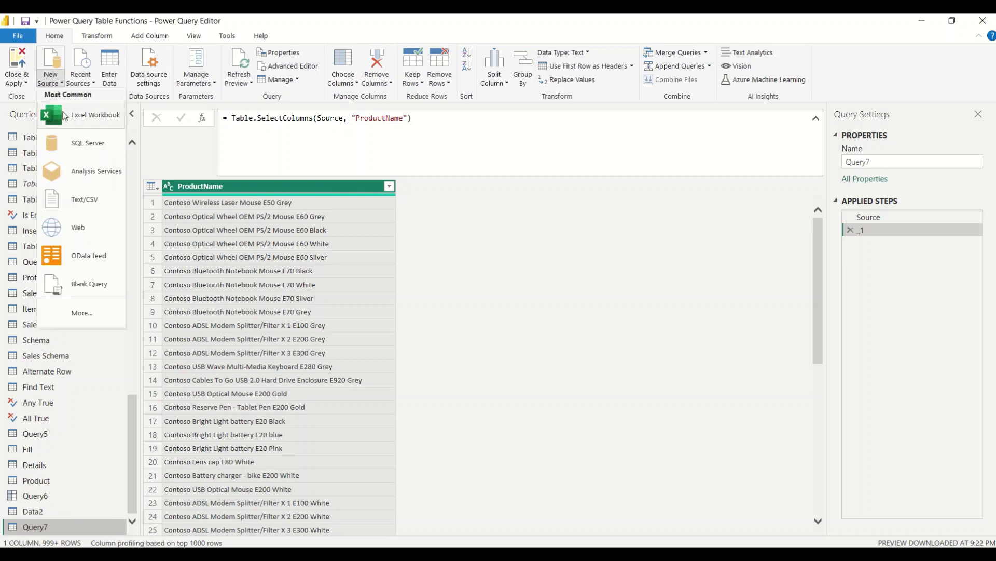
{"action": "left_click", "coordinate": [91, 285]}
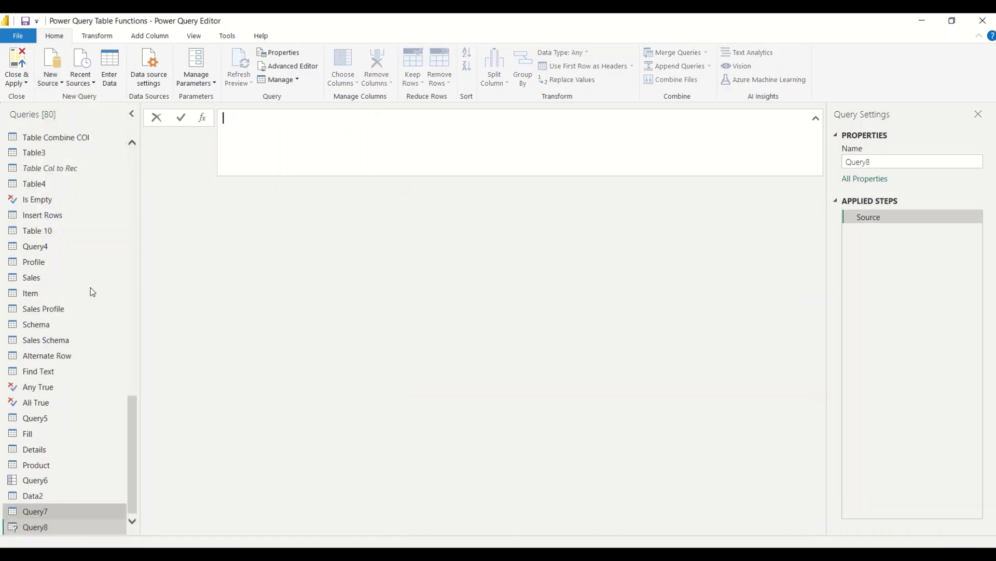
{"action": "double_click", "coordinate": [36, 512]}
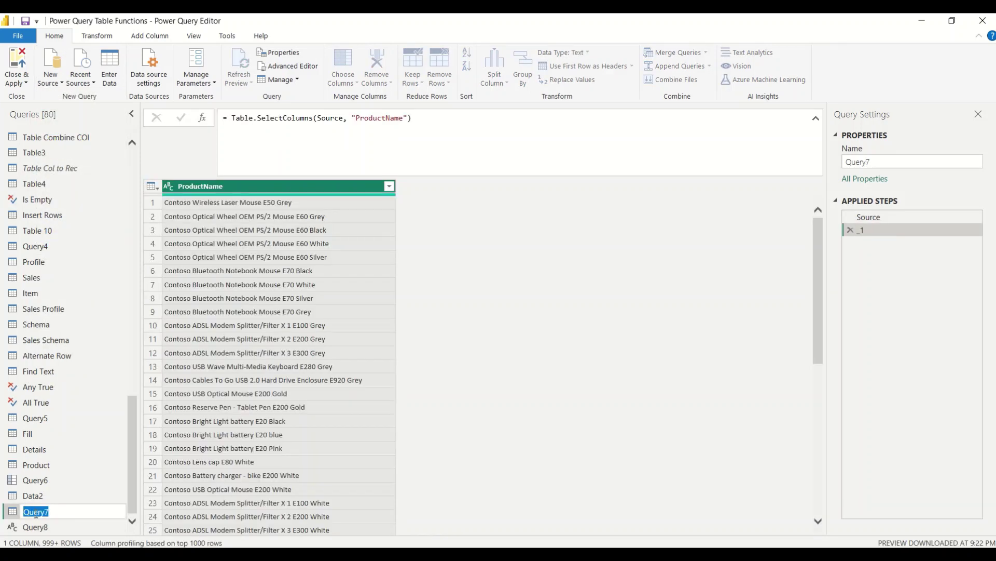
{"action": "type", "text": "Select Col"}
{"action": "type", "text": "umns"}
{"action": "key", "text": "Return"}
Rename the new Query8 to 'Remove COlumns'
{"action": "double_click", "coordinate": [51, 527]}
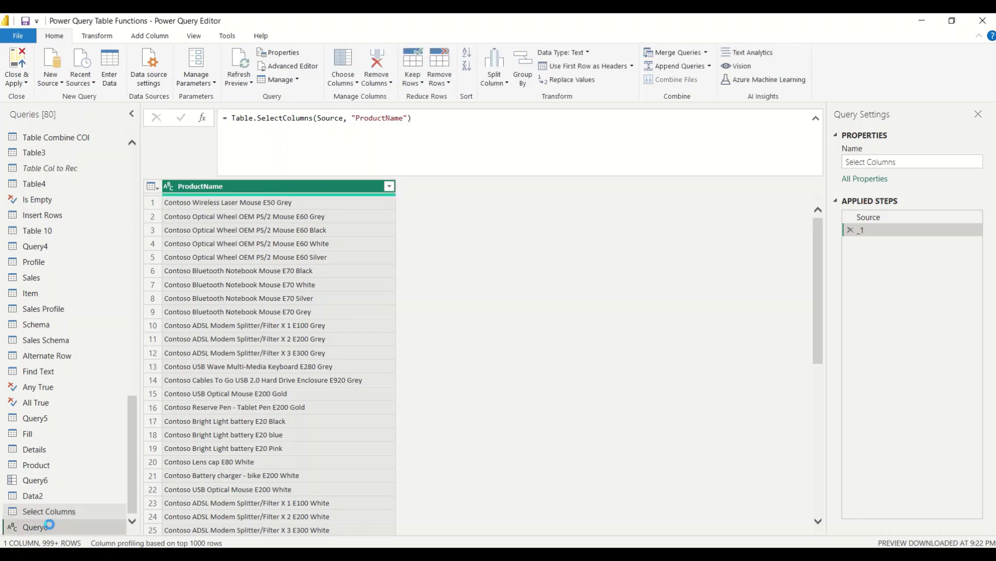
{"action": "type", "text": "Remove"}
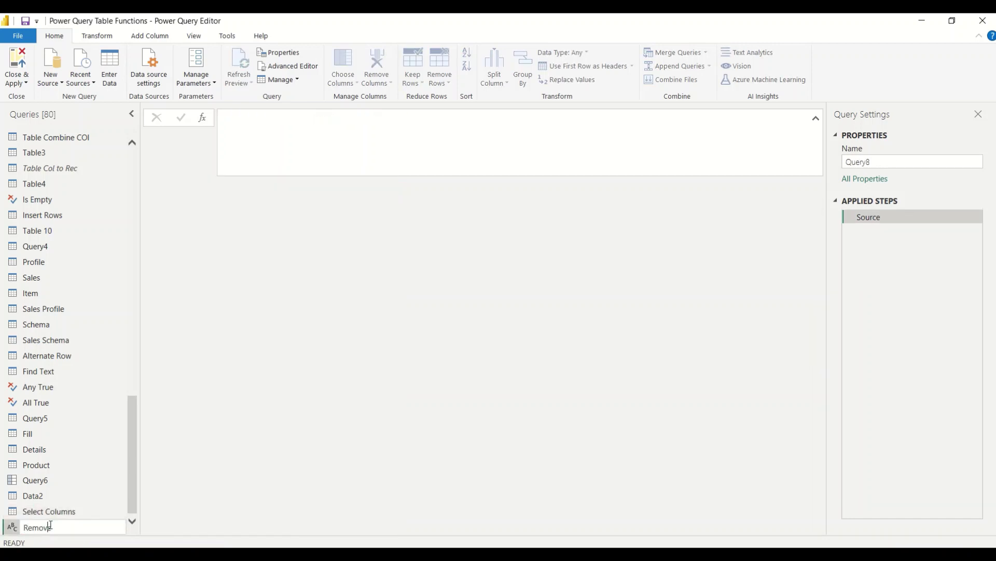
{"action": "type", "text": " COlumns"}
{"action": "key", "text": "Return"}
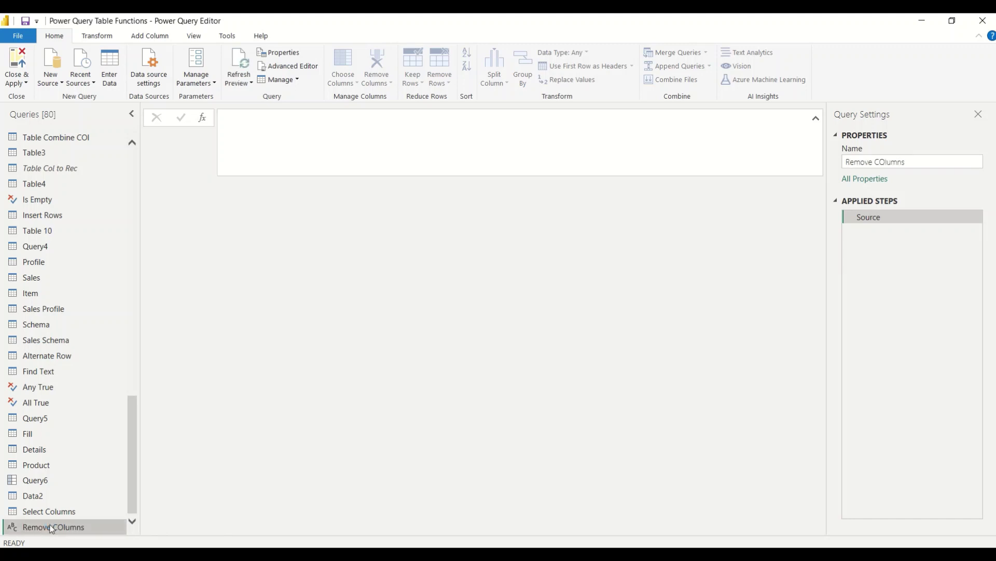
Reset the Remove COlumns query's code to Source = "" and save it
{"action": "right_click", "coordinate": [51, 528]}
{"action": "left_click", "coordinate": [76, 528]}
{"action": "left_click_drag", "start_coordinate": [259, 149], "coordinate": [268, 150]}
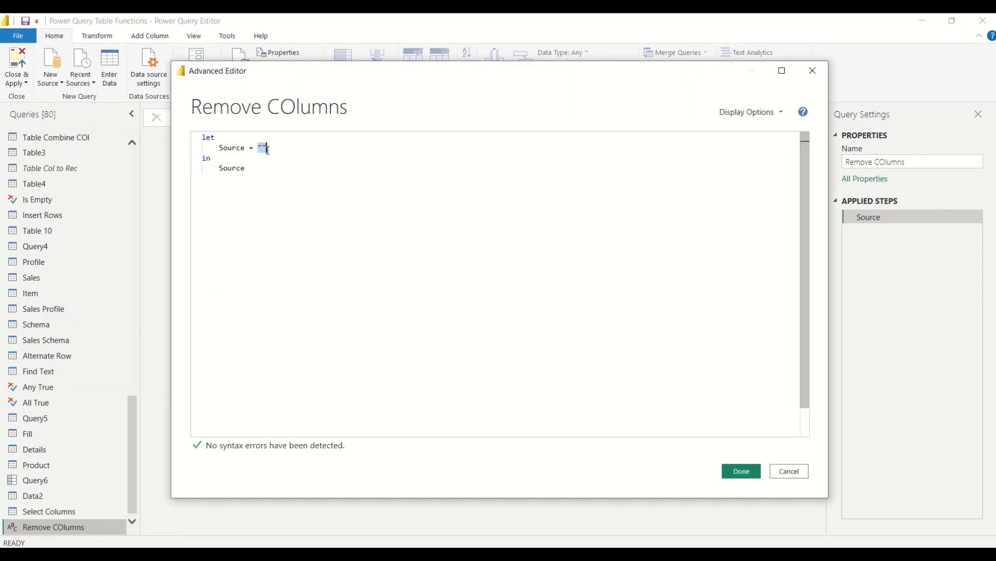
{"action": "type", "text": "Rem"}
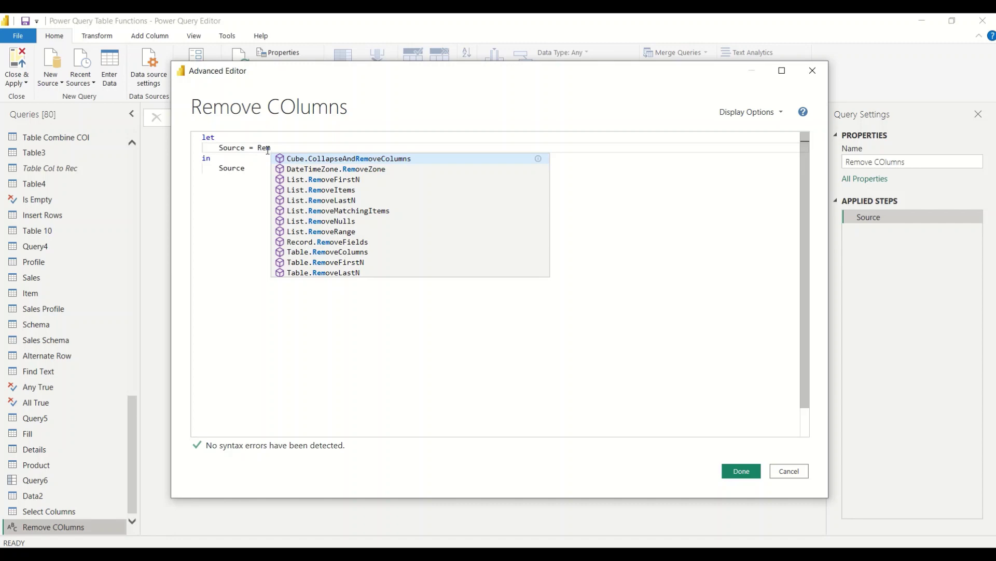
{"action": "key", "text": "BackSpace"}
{"action": "key", "text": "BackSpace"}
{"action": "key", "text": "BackSpace"}
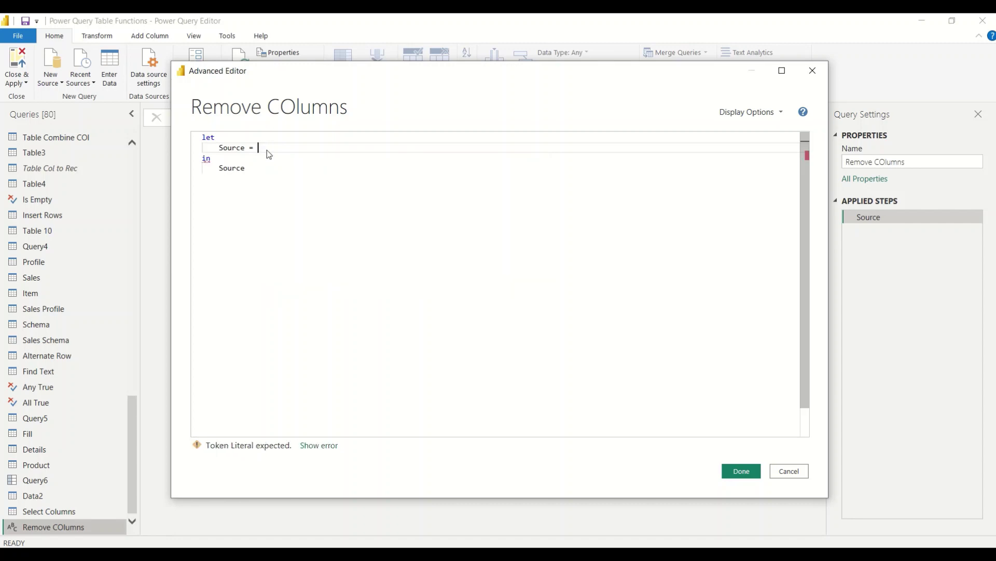
{"action": "type", "text": "\"\""}
{"action": "left_click", "coordinate": [748, 471]}
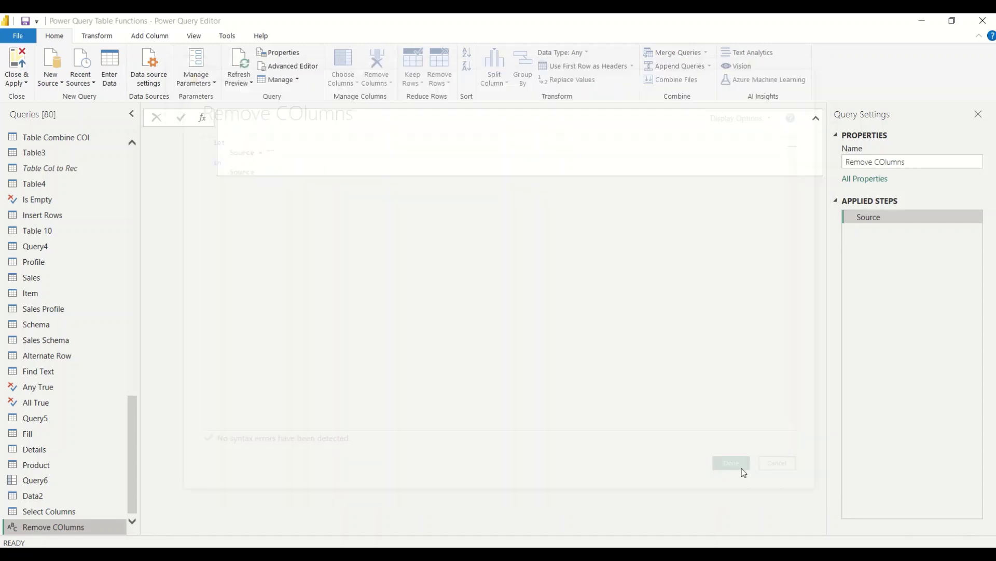
Copy the commented column-types block from Select Columns' code, then reopen Remove COlumns' code
{"action": "left_click", "coordinate": [67, 510]}
{"action": "right_click", "coordinate": [76, 514]}
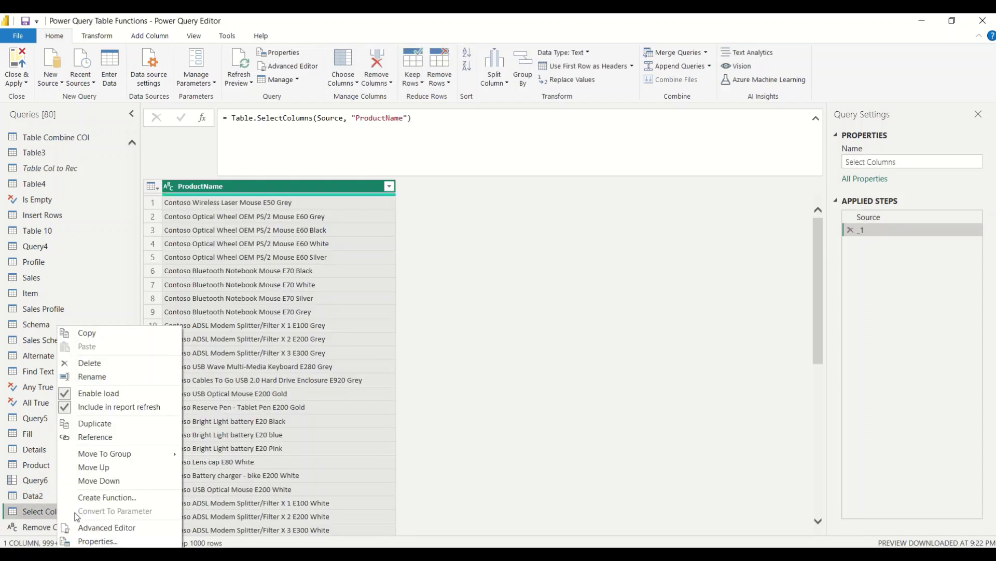
{"action": "left_click", "coordinate": [106, 528]}
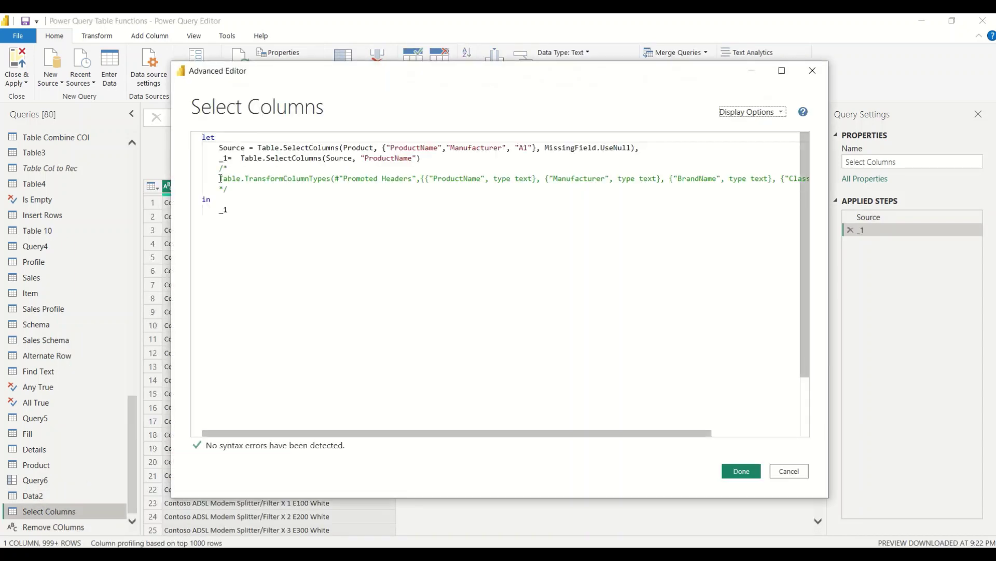
{"action": "left_click_drag", "start_coordinate": [219, 168], "coordinate": [230, 189]}
{"action": "key", "text": "ctrl+c"}
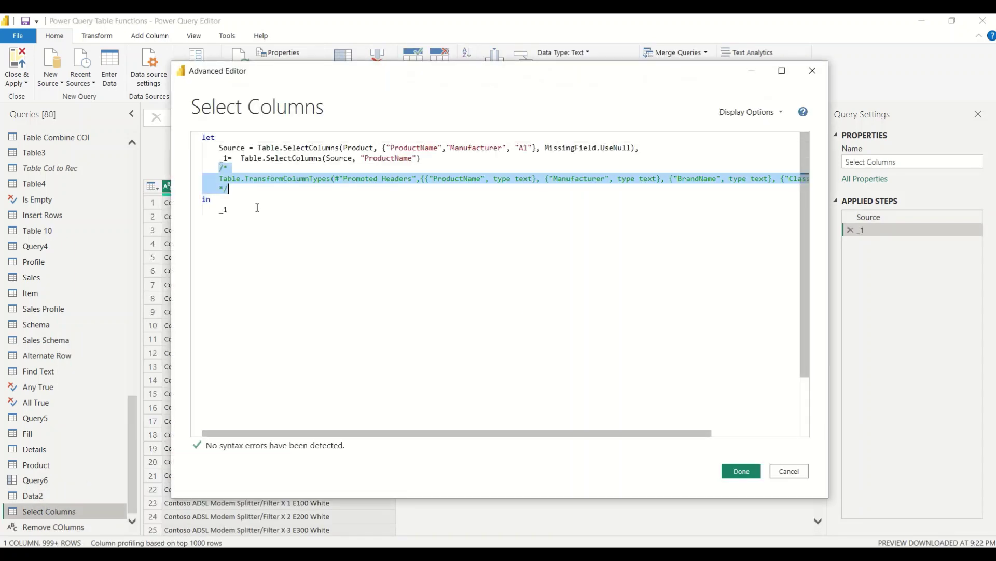
{"action": "left_click", "coordinate": [789, 470]}
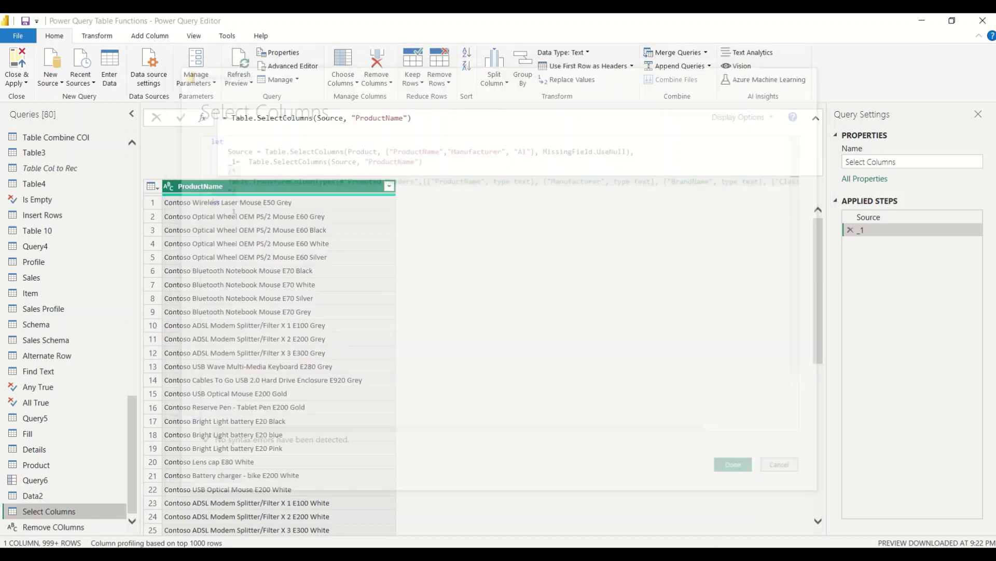
{"action": "right_click", "coordinate": [64, 528]}
{"action": "left_click", "coordinate": [82, 528]}
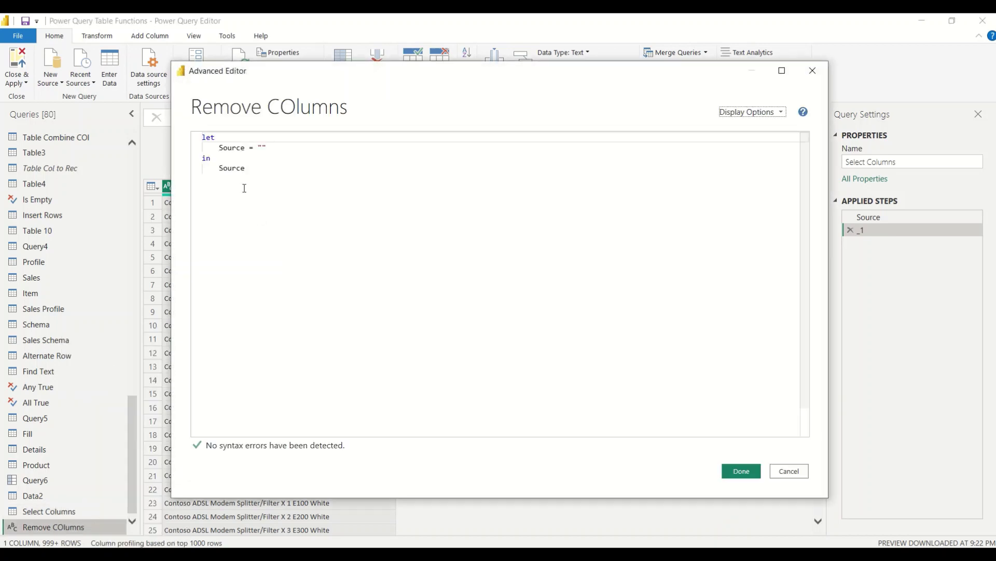
Paste the commented column-types block below the Source line
{"action": "left_click", "coordinate": [272, 145]}
{"action": "key", "text": "Return"}
{"action": "key", "text": "ctrl+v"}
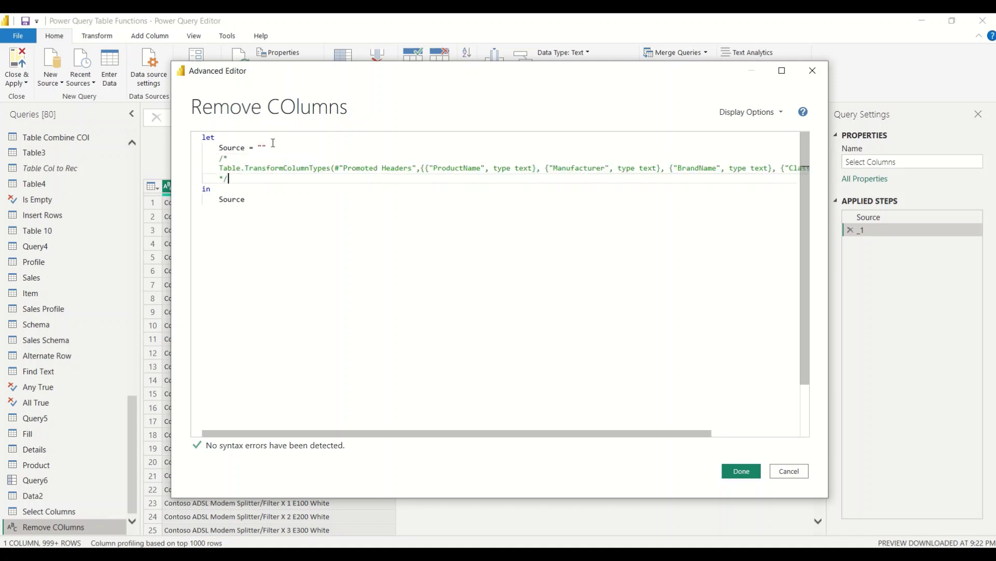
{"action": "key", "text": "Up"}
{"action": "key", "text": "Up"}
{"action": "key", "text": "Up"}
{"action": "key", "text": "Up"}
Change Source to Table.RemoveColumns(Product, {"ProductName"}) and save the query
{"action": "left_click", "coordinate": [271, 146]}
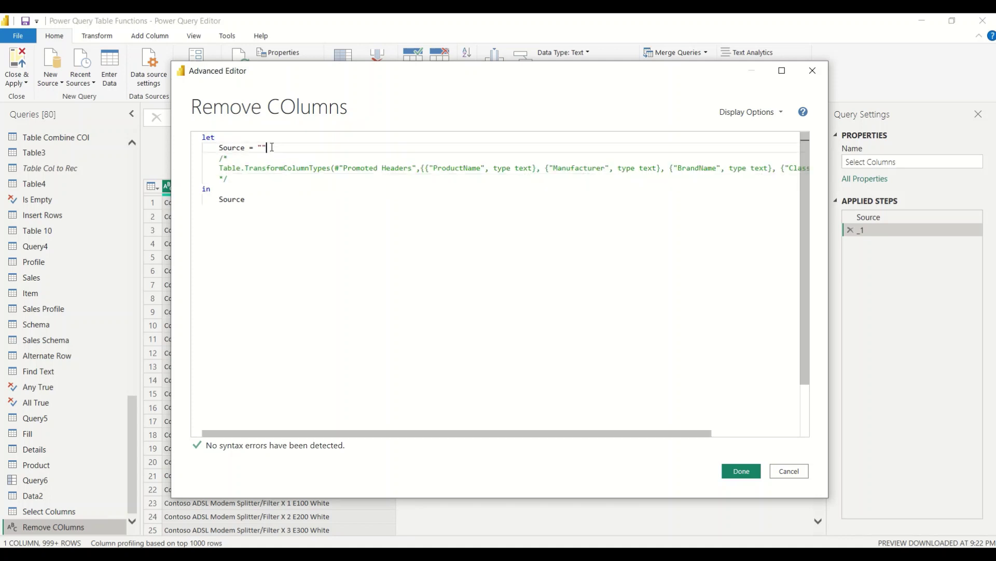
{"action": "key", "text": "BackSpace"}
{"action": "key", "text": "BackSpace"}
{"action": "type", "text": "Table.Re"}
{"action": "key", "text": "Tab"}
{"action": "type", "text": "("}
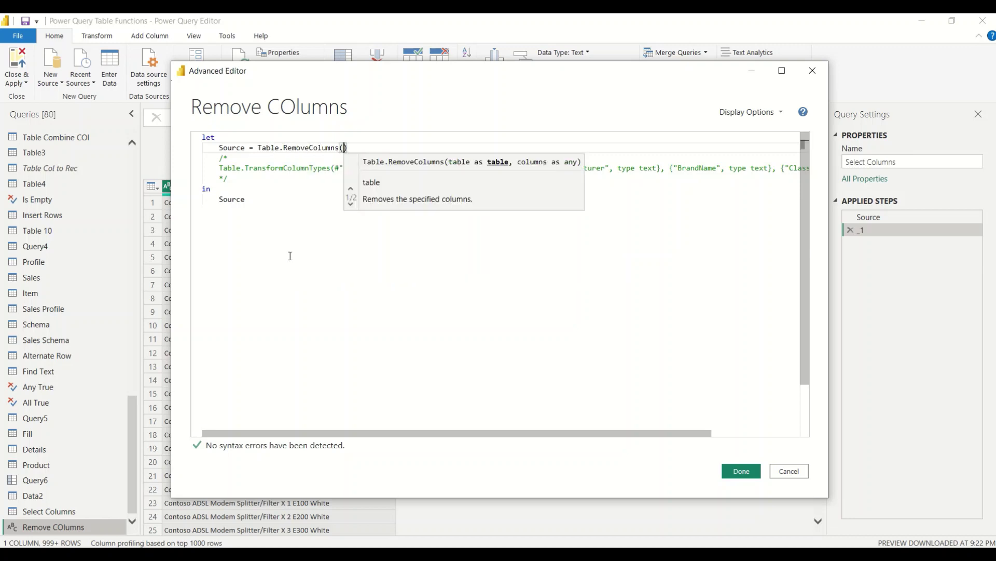
{"action": "left_click", "coordinate": [290, 256]}
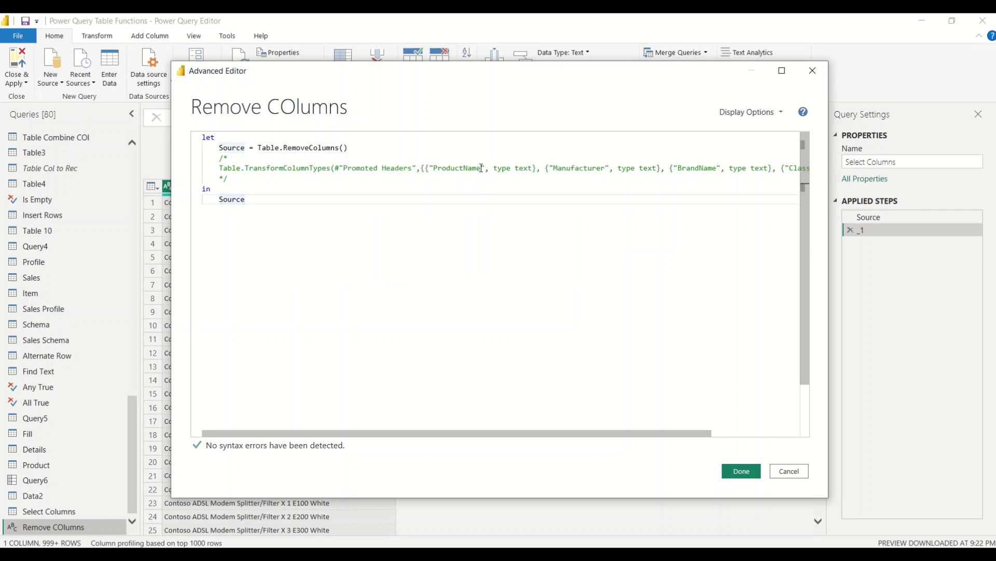
{"action": "left_click_drag", "start_coordinate": [485, 168], "coordinate": [430, 168]}
{"action": "key", "text": "ctrl+c"}
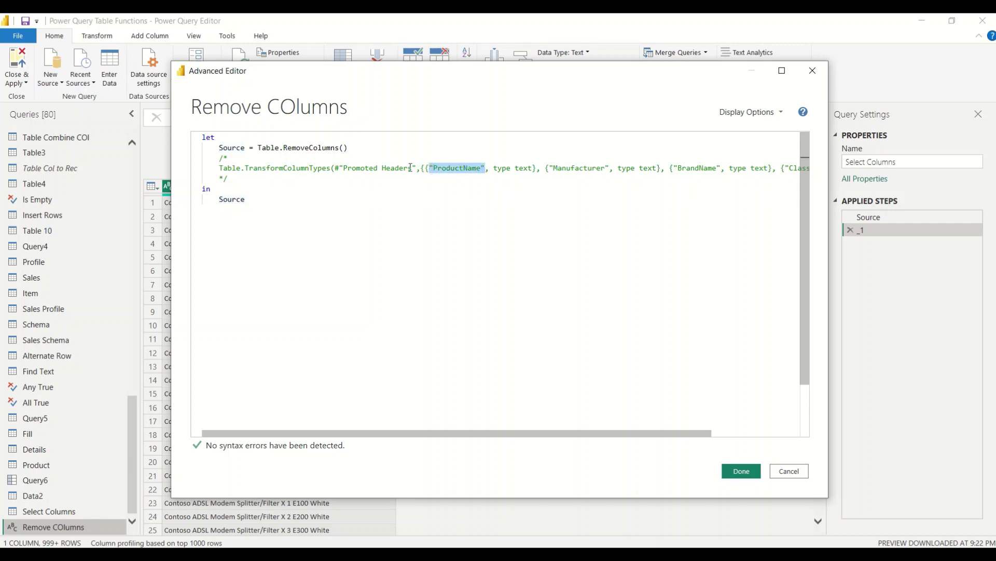
{"action": "left_click", "coordinate": [344, 148]}
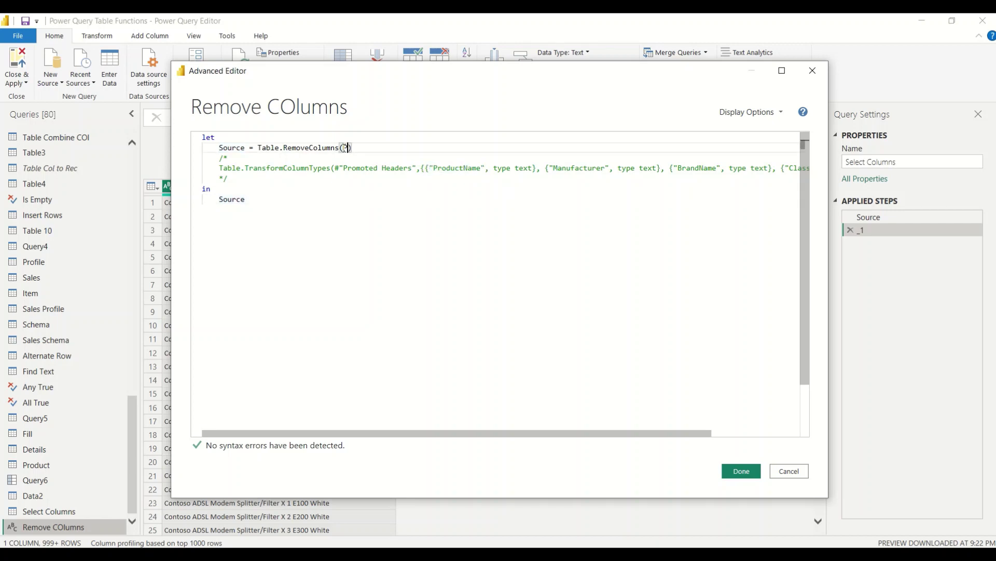
{"action": "type", "text": "Product, {"}
{"action": "key", "text": "ctrl+v"}
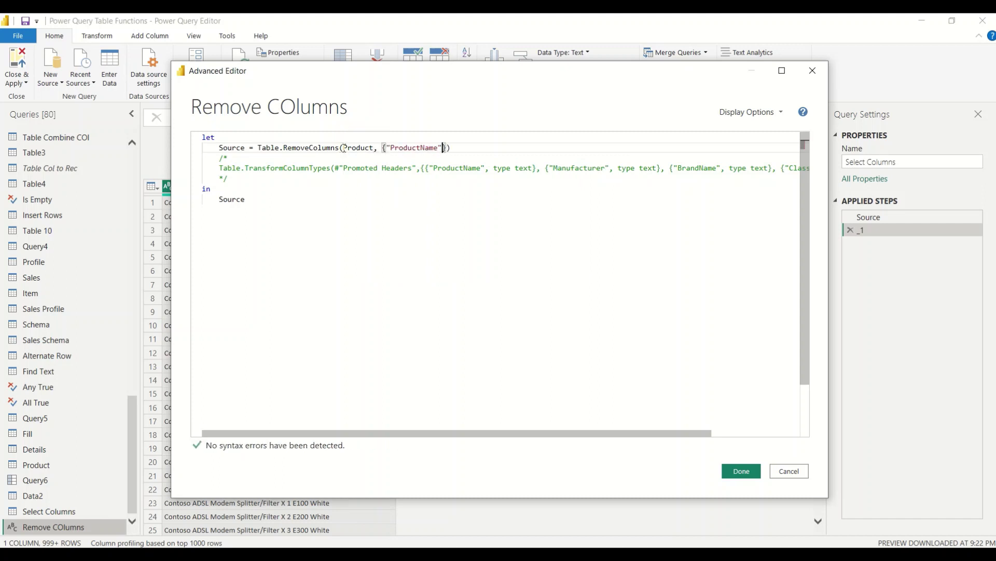
{"action": "key", "text": "End"}
{"action": "left_click", "coordinate": [741, 471]}
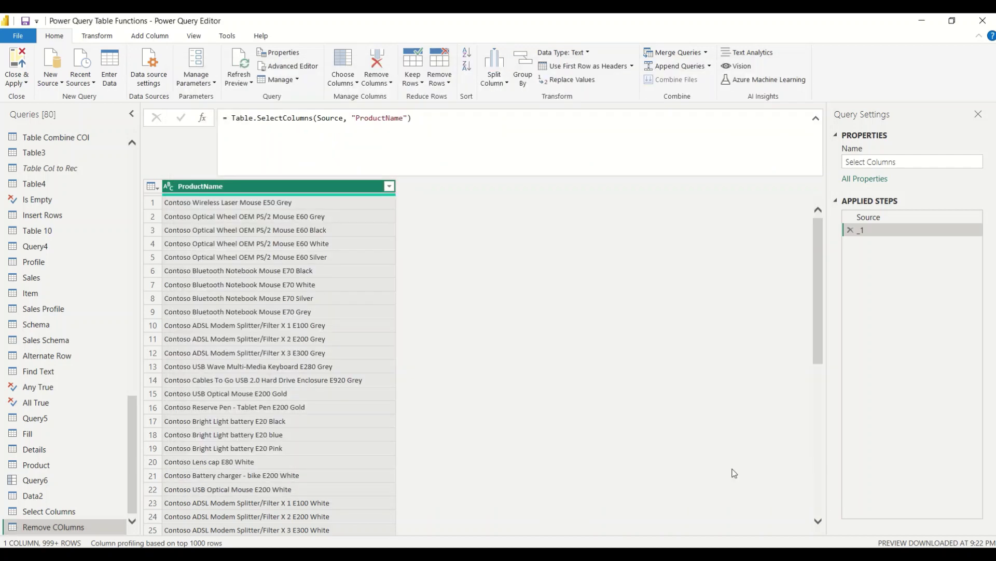
Add "Manufacturer" after "ProductName" in the RemoveColumns list and commit the formula
{"action": "left_click", "coordinate": [73, 527]}
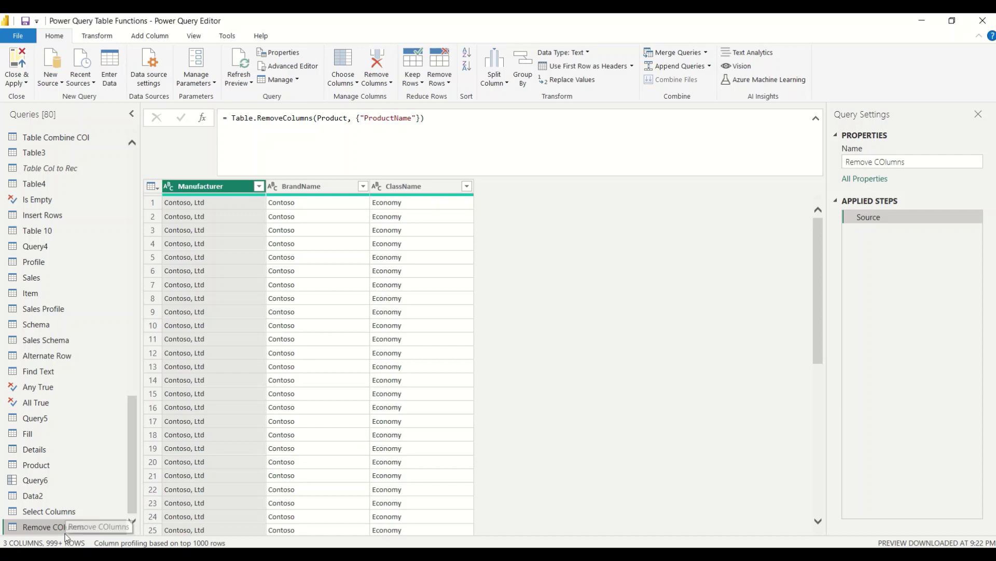
{"action": "double_click", "coordinate": [200, 188]}
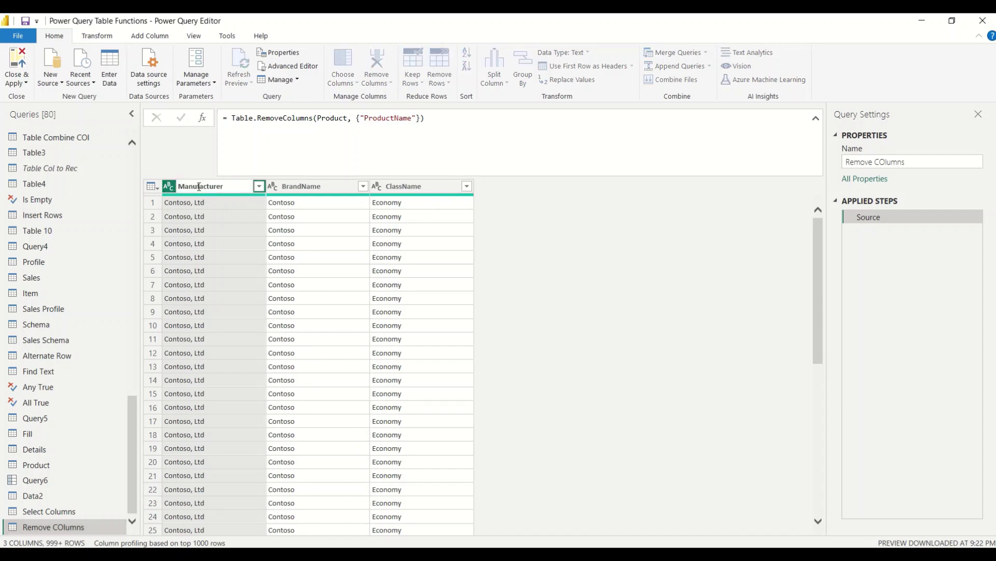
{"action": "key", "text": "Escape"}
{"action": "left_click", "coordinate": [418, 118]}
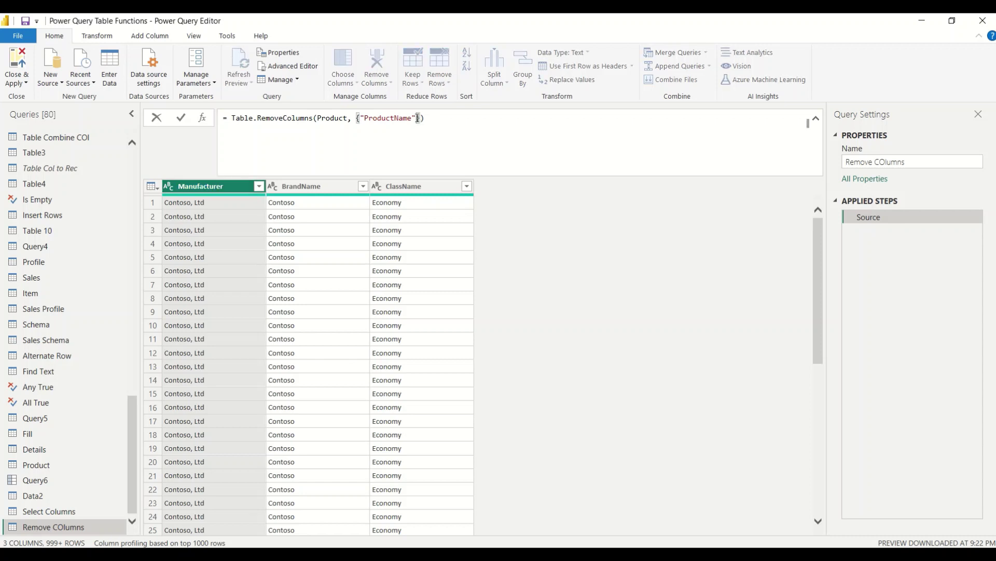
{"action": "type", "text": ",\"Manufacturer"}
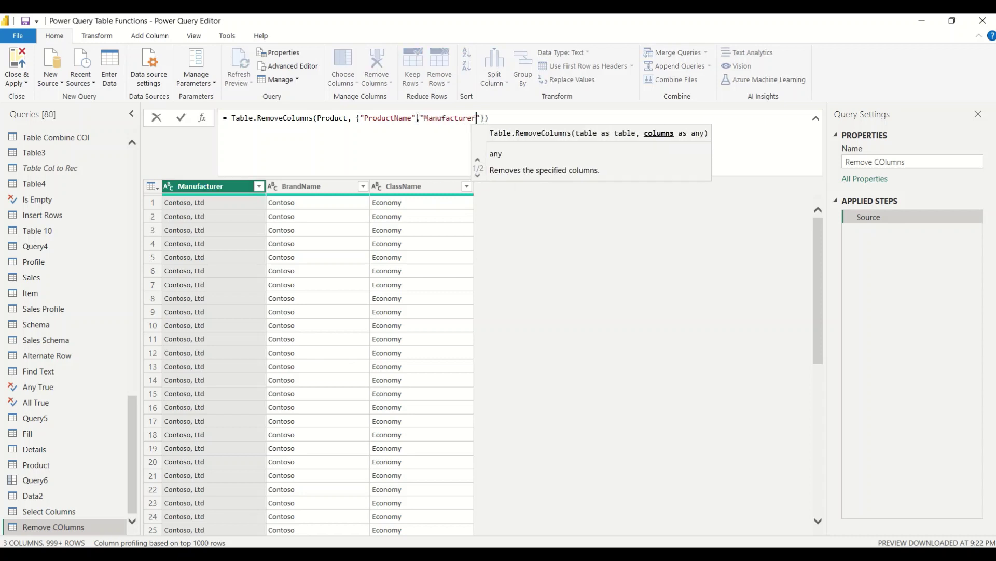
{"action": "key", "text": "End"}
{"action": "key", "text": "shift+Return"}
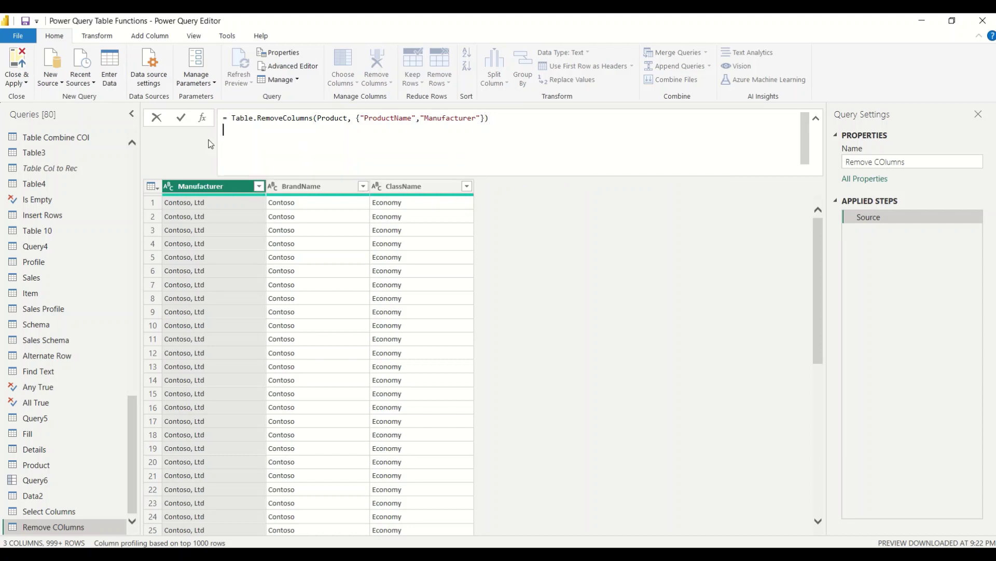
{"action": "left_click", "coordinate": [181, 118]}
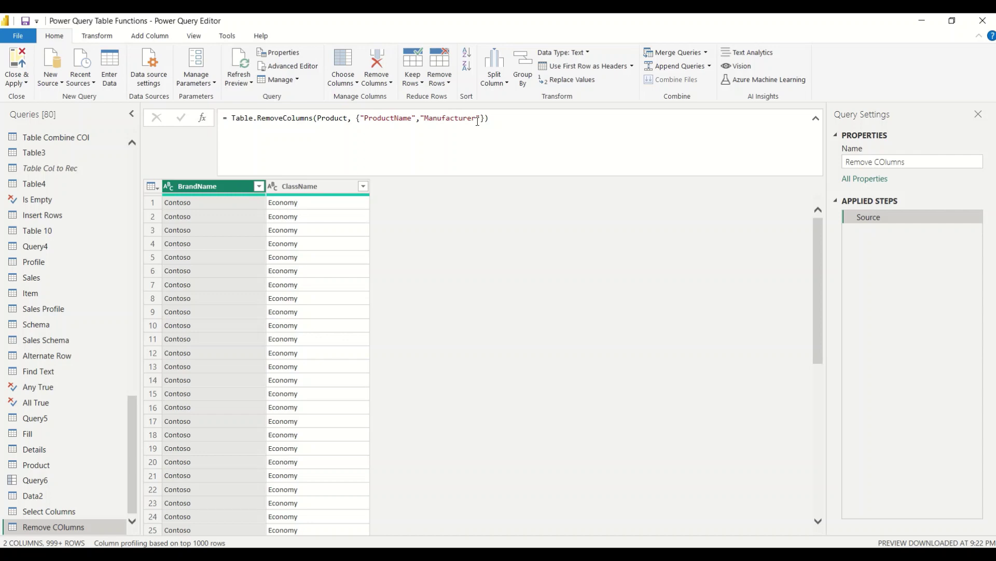
{"action": "left_click", "coordinate": [482, 137]}
Misspell the column as "Manufacturers" to trigger the error, comparing with Select Columns' MissingField.UseNull
{"action": "type", "text": "s"}
{"action": "key", "text": "Return"}
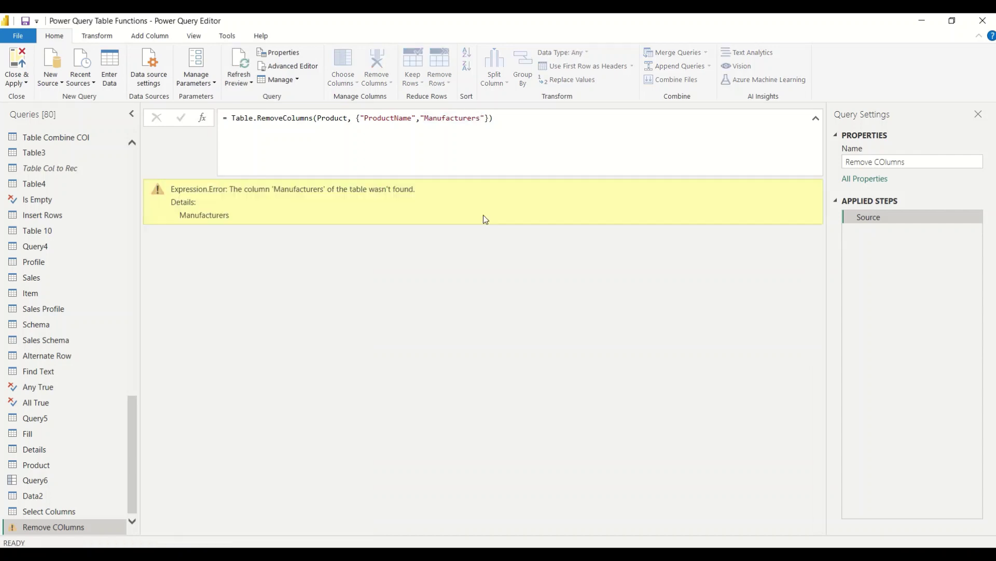
{"action": "left_click", "coordinate": [72, 511]}
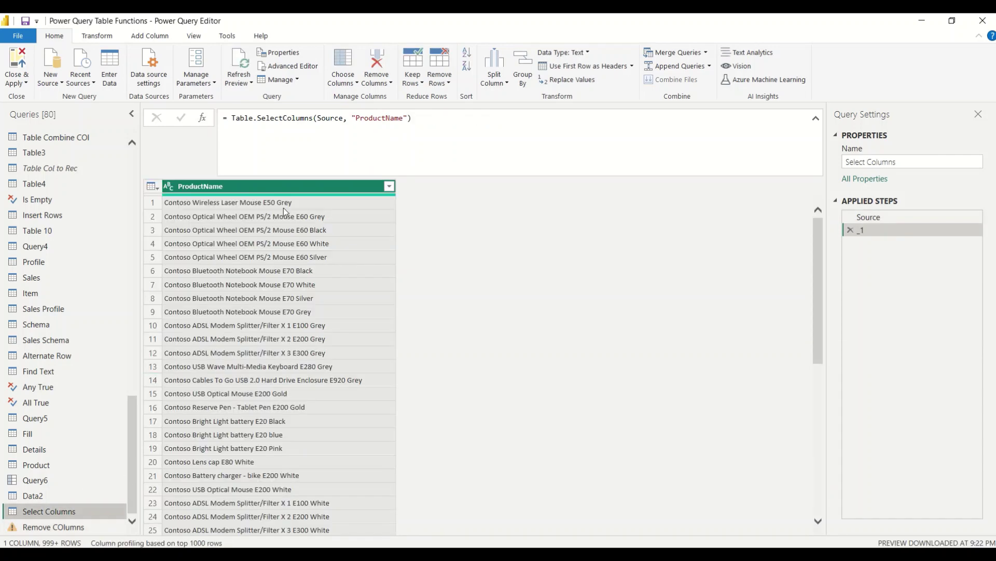
{"action": "left_click", "coordinate": [862, 218]}
{"action": "left_click_drag", "start_coordinate": [516, 120], "coordinate": [606, 121]}
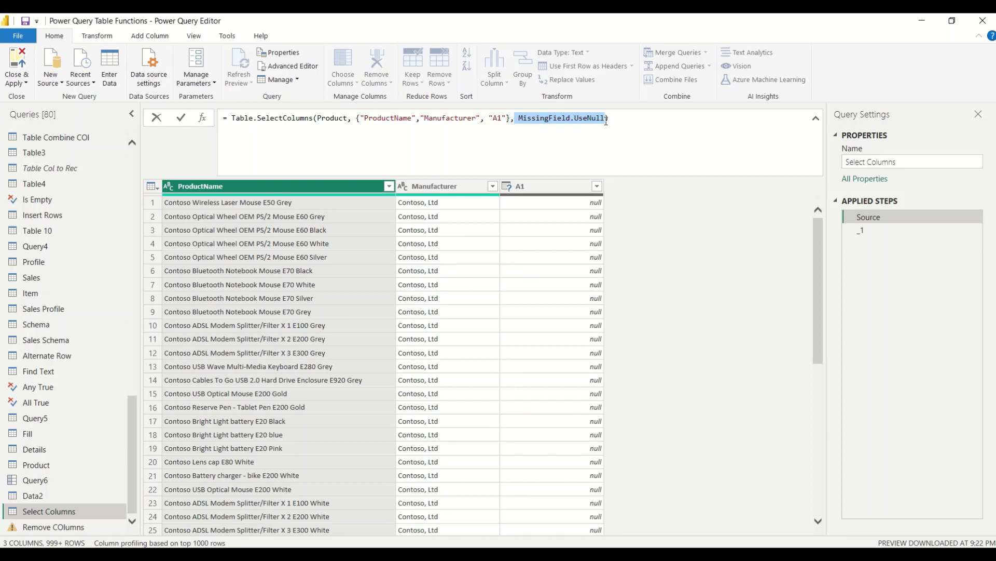
{"action": "left_click", "coordinate": [57, 527]}
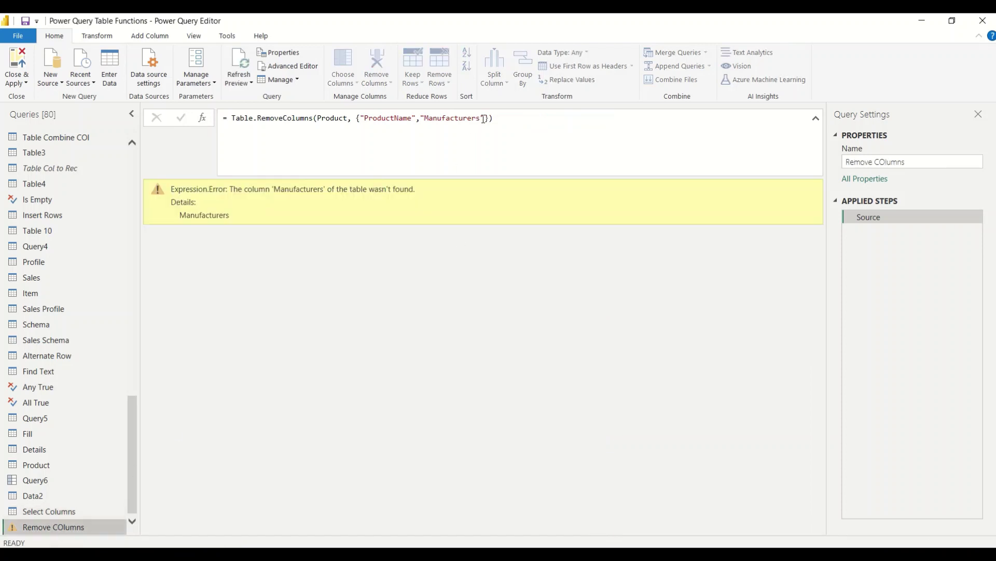
Add MissingField.UseNull as the RemoveColumns third argument to clear the error
{"action": "left_click", "coordinate": [484, 119]}
{"action": "left_click", "coordinate": [490, 119]}
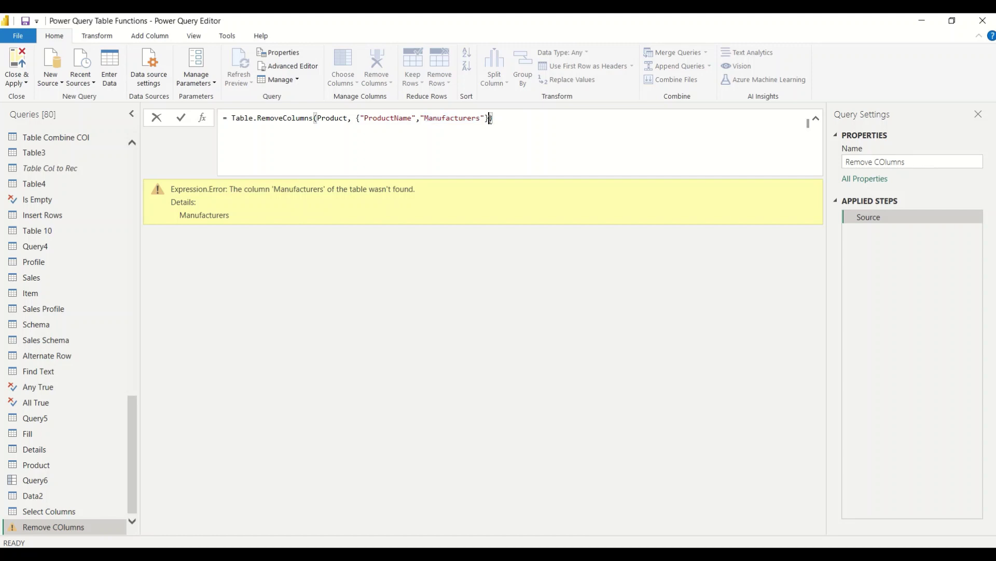
{"action": "type", "text": ", MissingField.UseNull"}
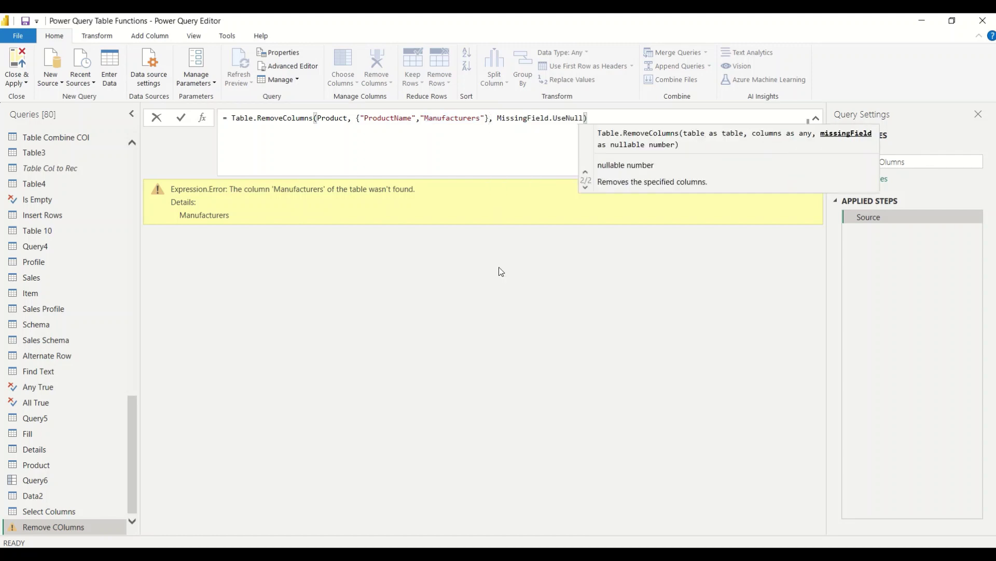
{"action": "key", "text": "Return"}
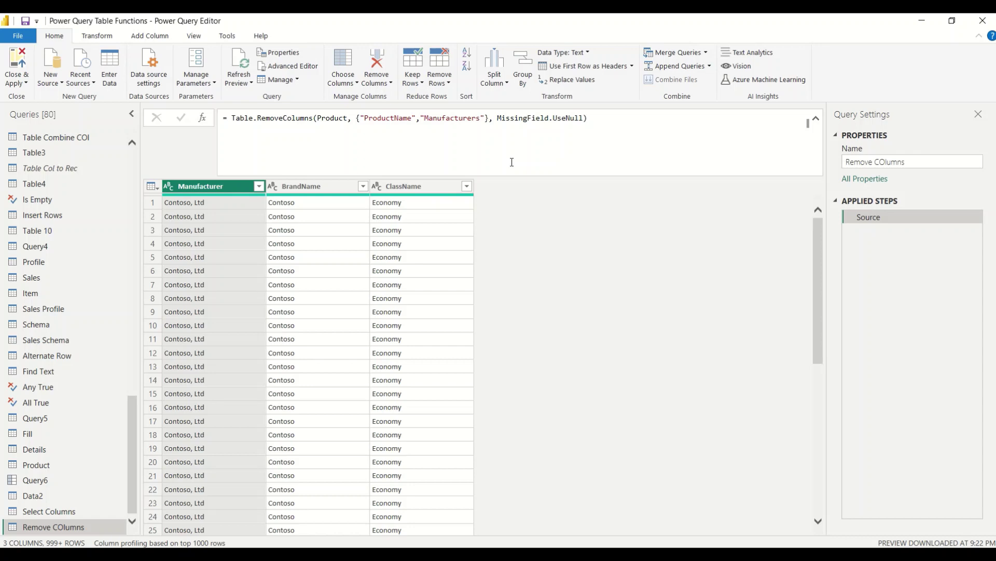
Correct "Manufacturers" back to "Manufacturer" and recommit the formula
{"action": "left_click", "coordinate": [481, 122]}
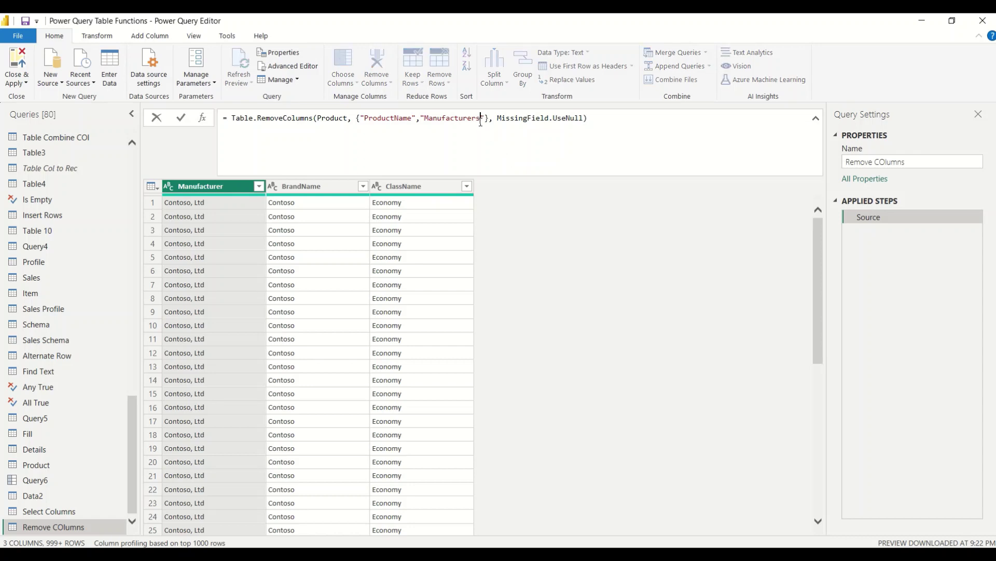
{"action": "double_click", "coordinate": [480, 122]}
{"action": "key", "text": "BackSpace"}
{"action": "key", "text": "Return"}
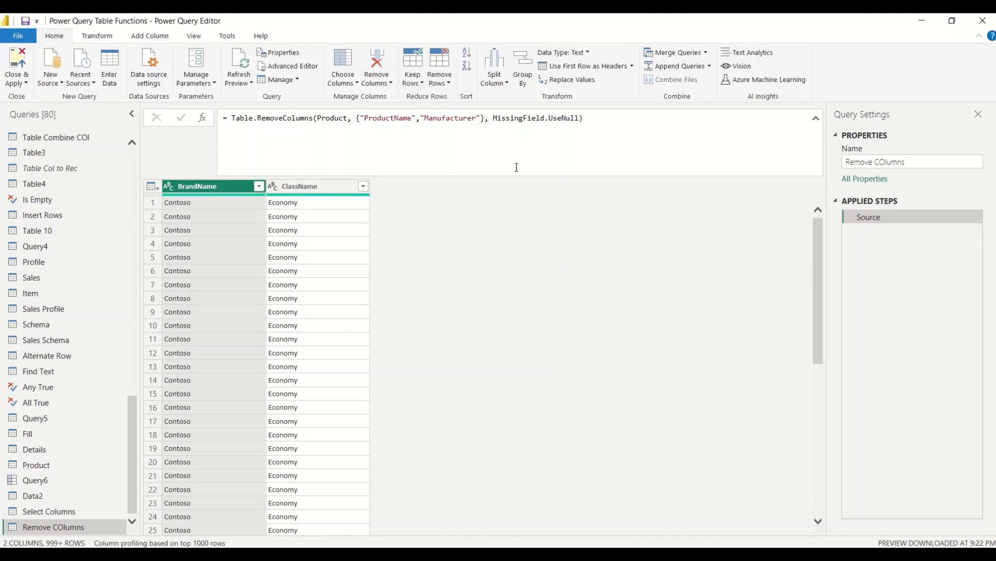
{"action": "left_click_drag", "start_coordinate": [493, 118], "coordinate": [580, 120]}
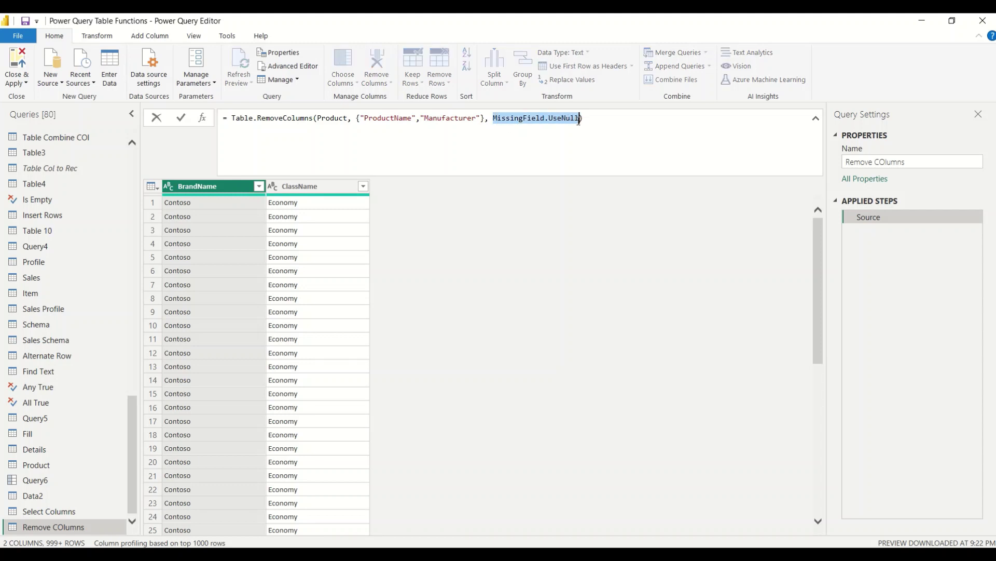